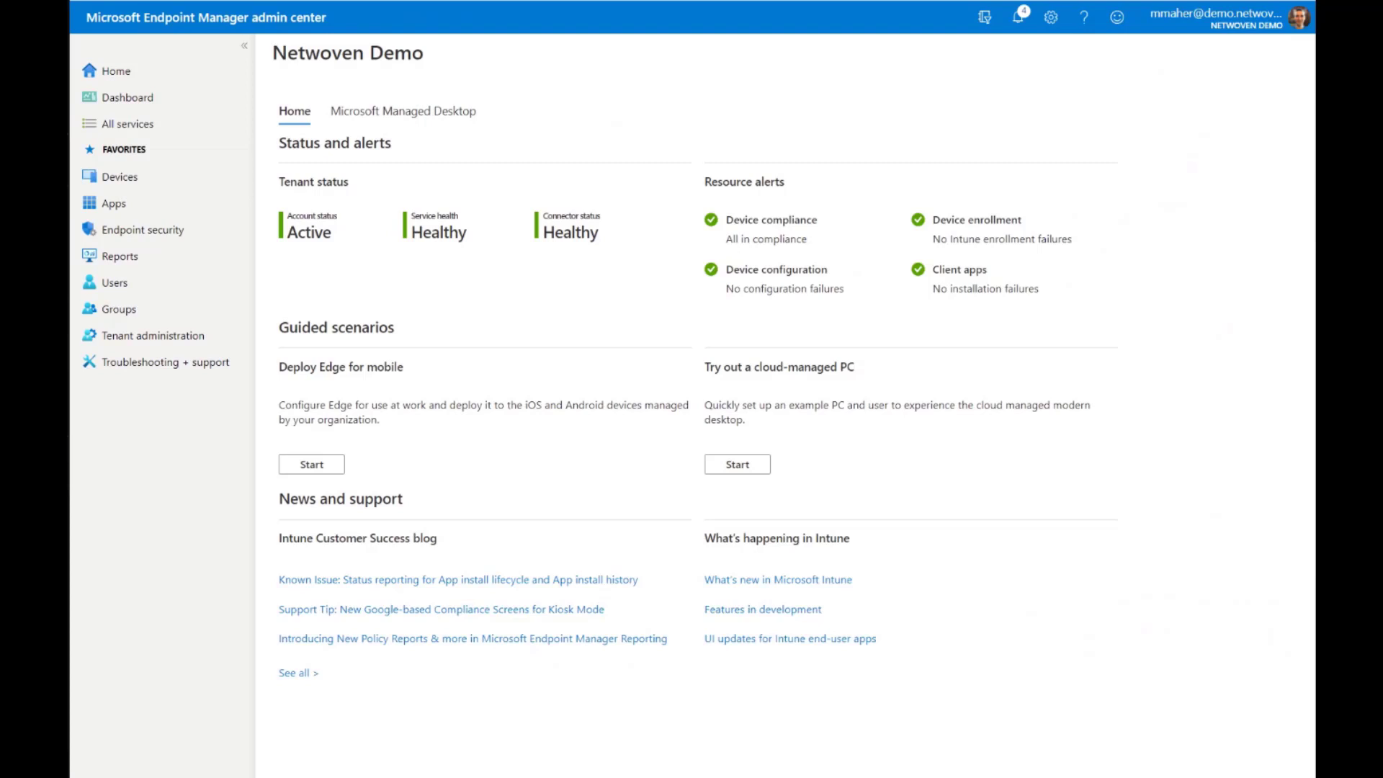
Go to Devices > Configuration profiles to list the existing profiles.
left_click(113, 178)
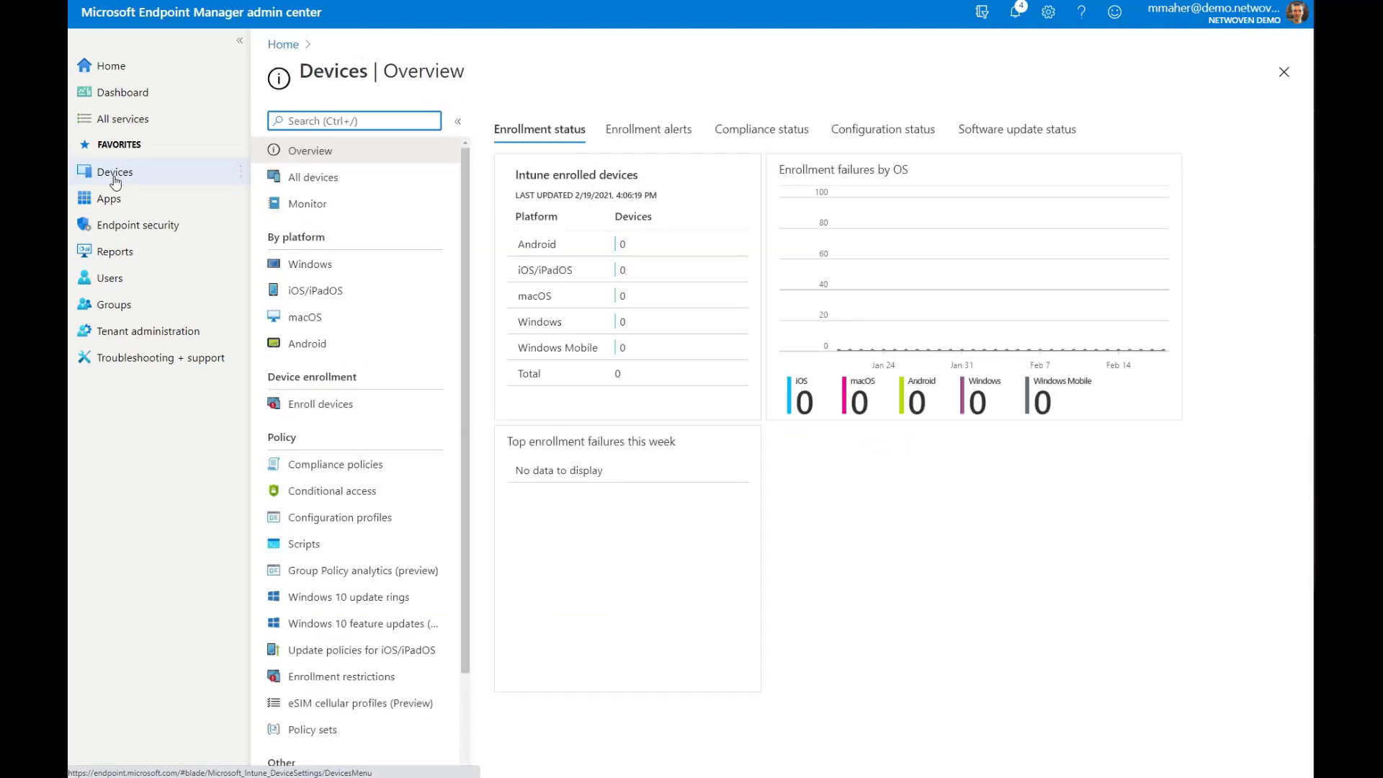
left_click(340, 517)
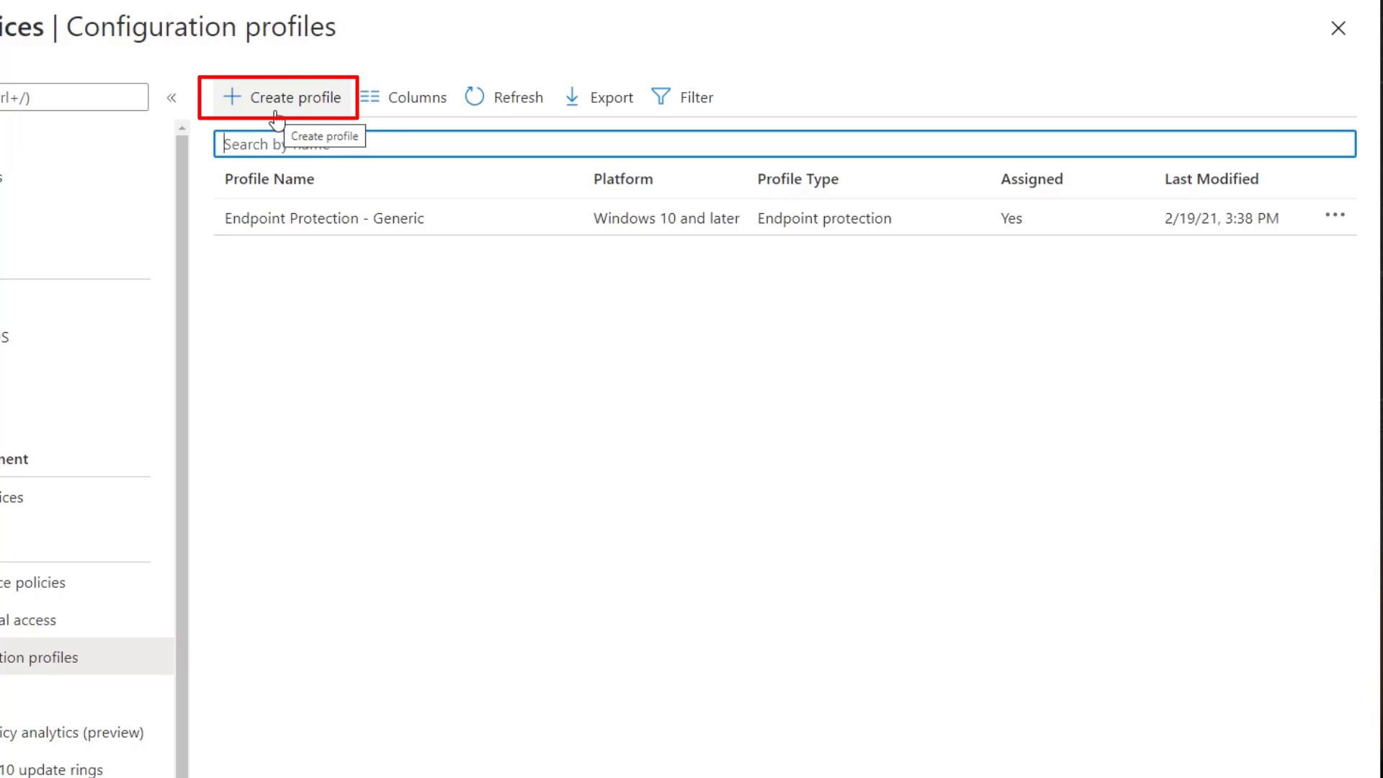
Create a Windows 10 and later profile using the Templates type and the Endpoint protection template.
left_click(275, 115)
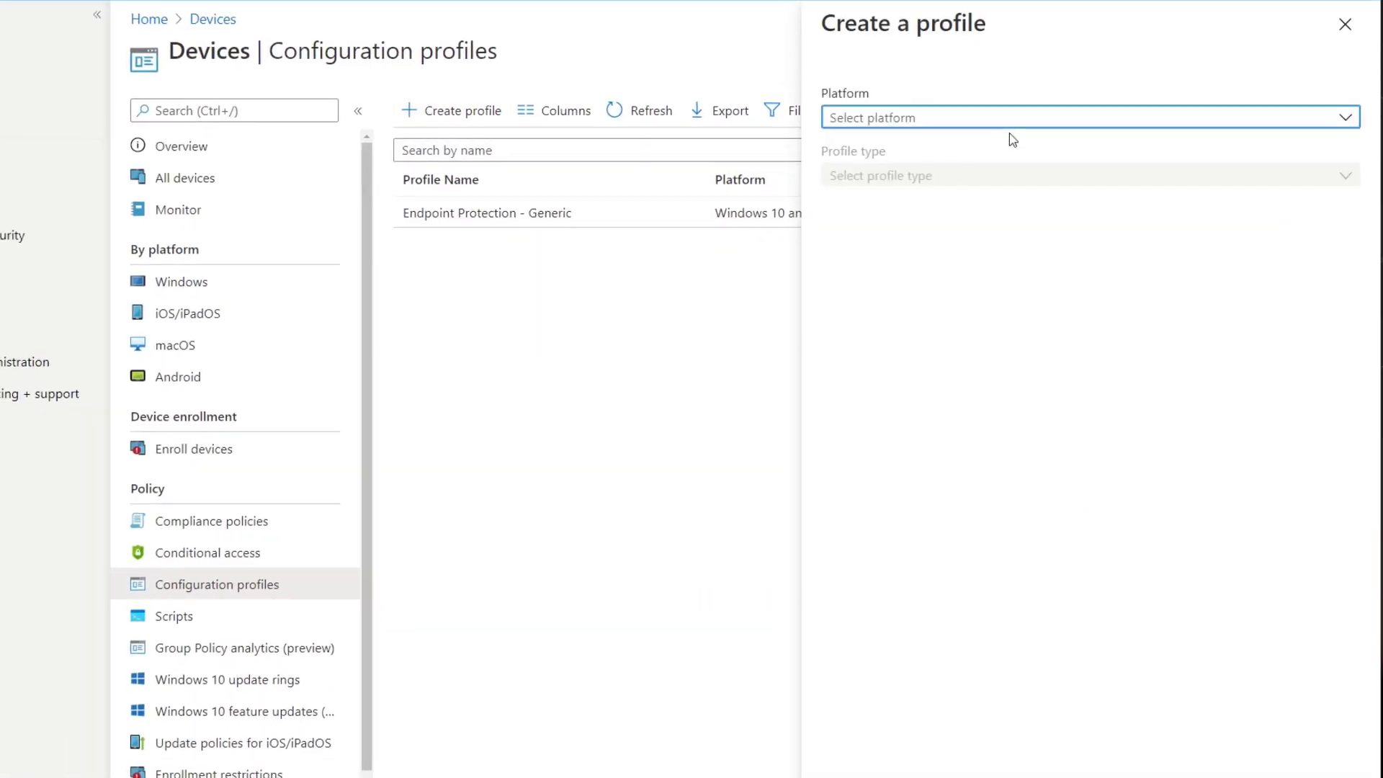
left_click(1025, 124)
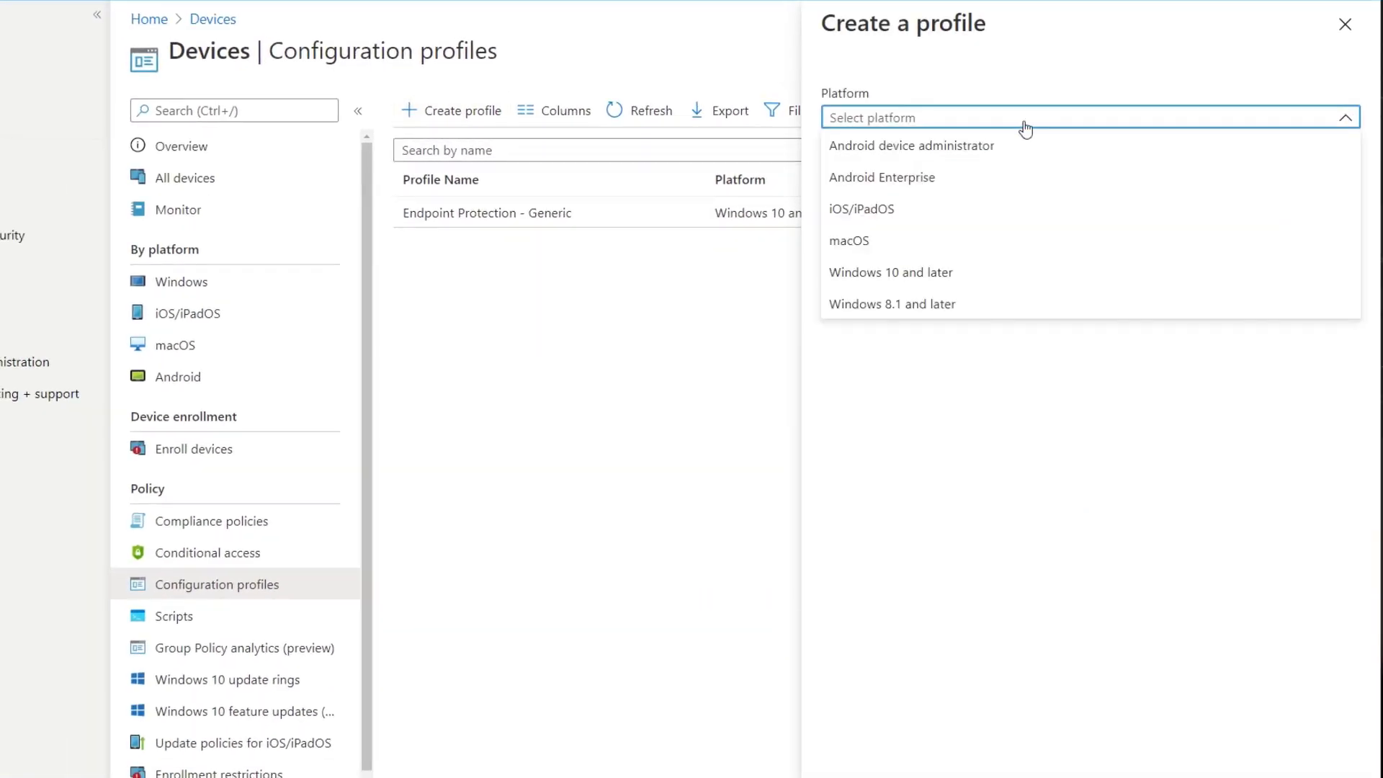
left_click(1024, 270)
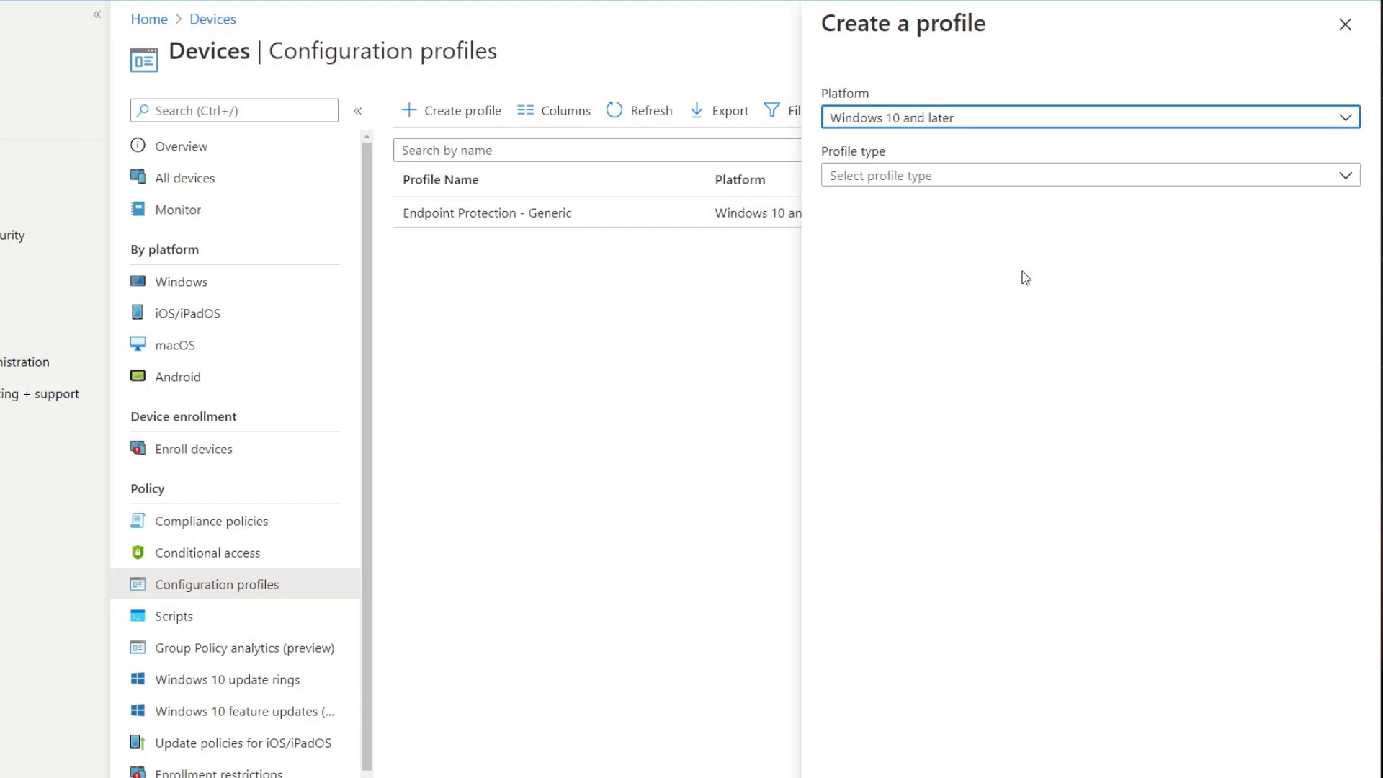
left_click(1022, 181)
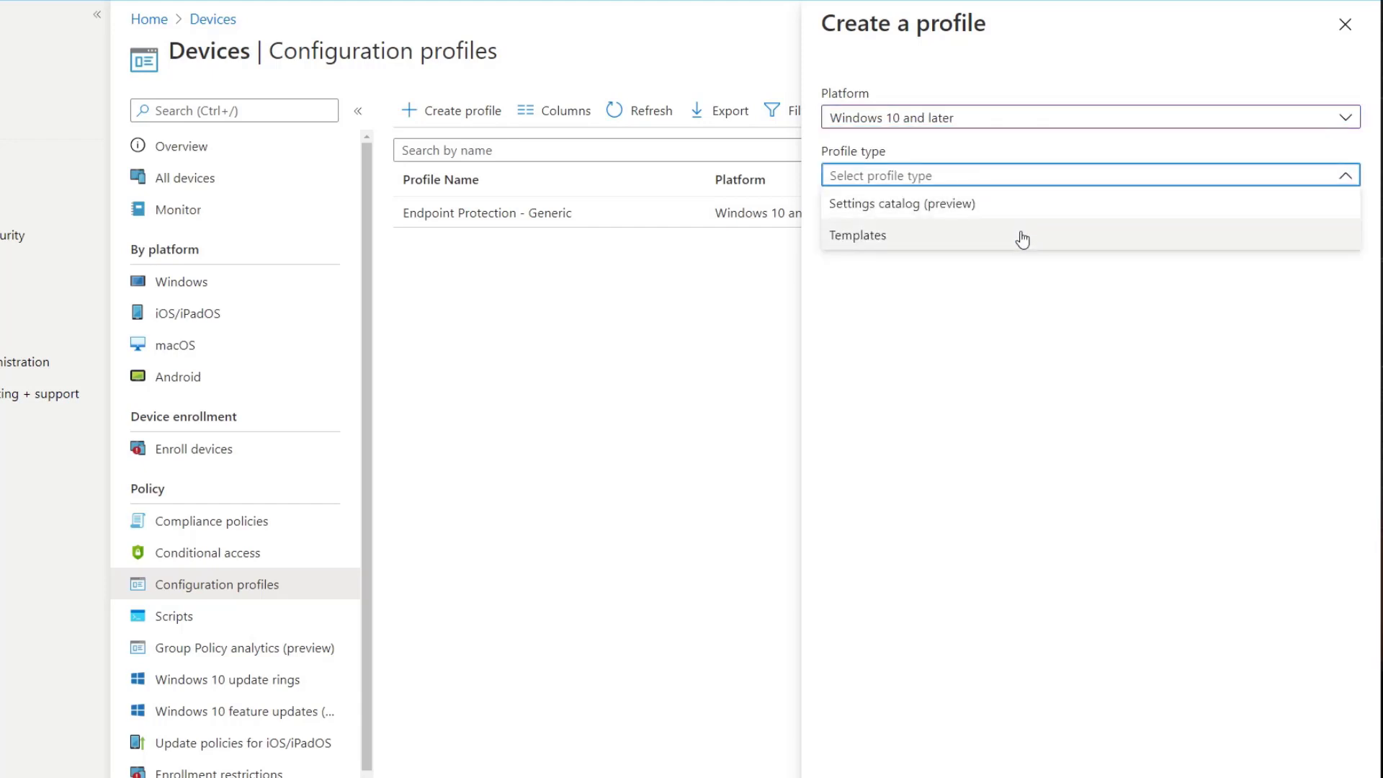
left_click(1022, 238)
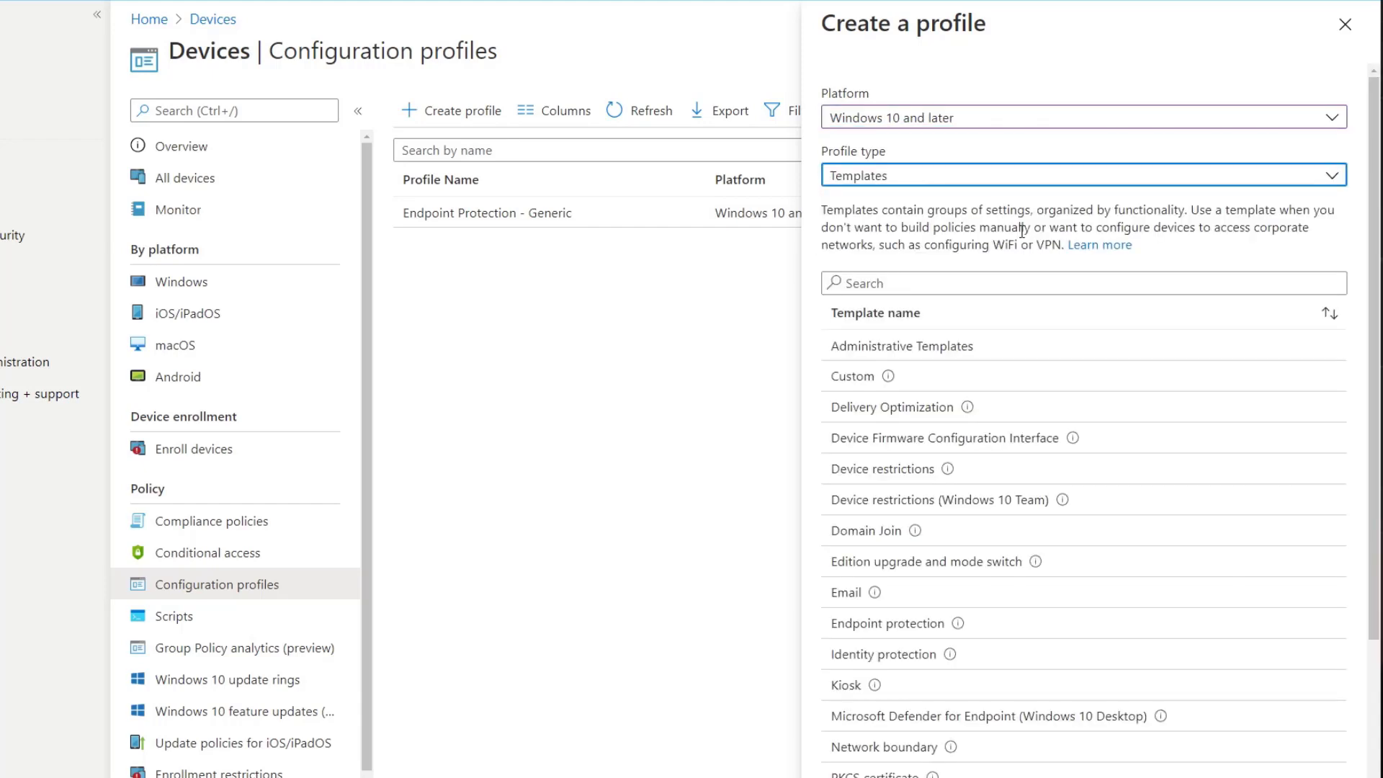
left_click(915, 632)
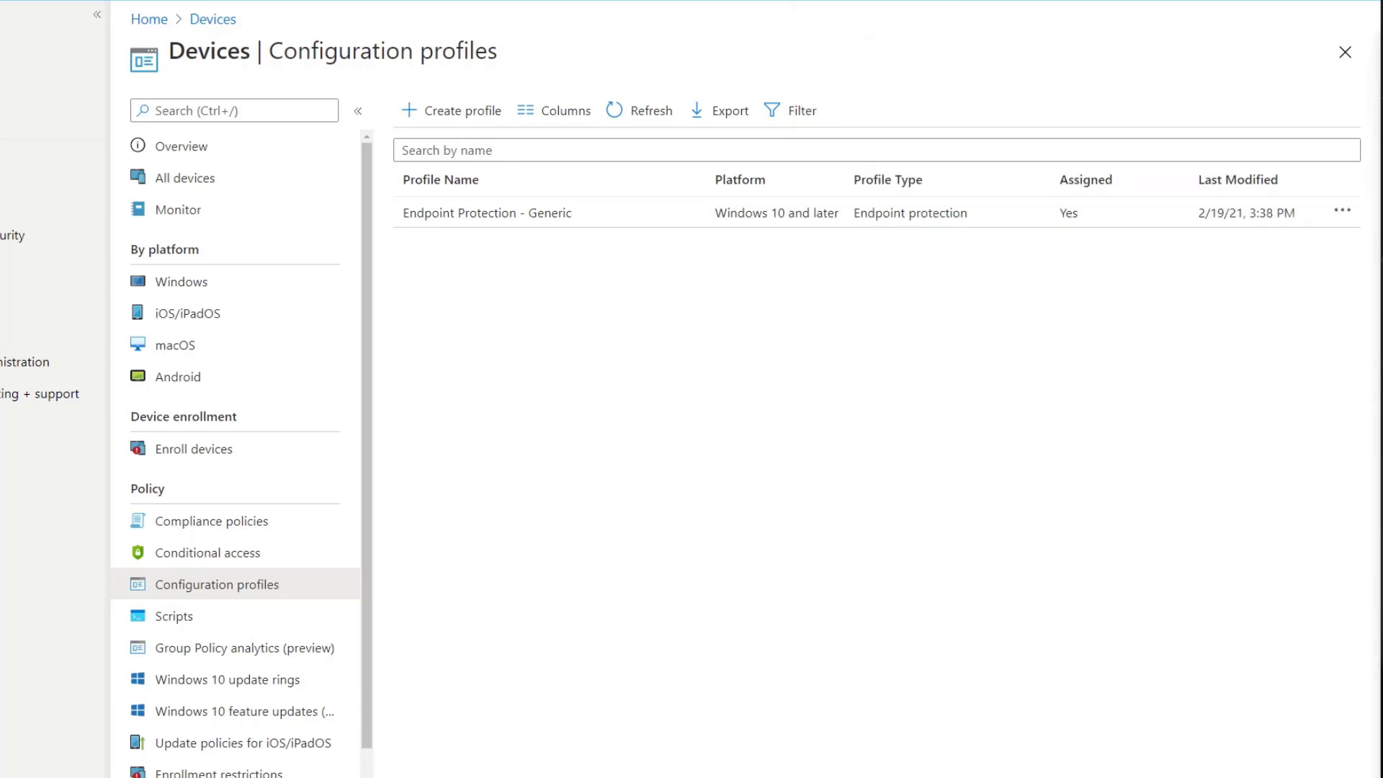
Name the profile 'Endpoint Protection - Application Guard', describe it 'This enables Application Gaurd on the endpoints', and continue.
left_click(506, 175)
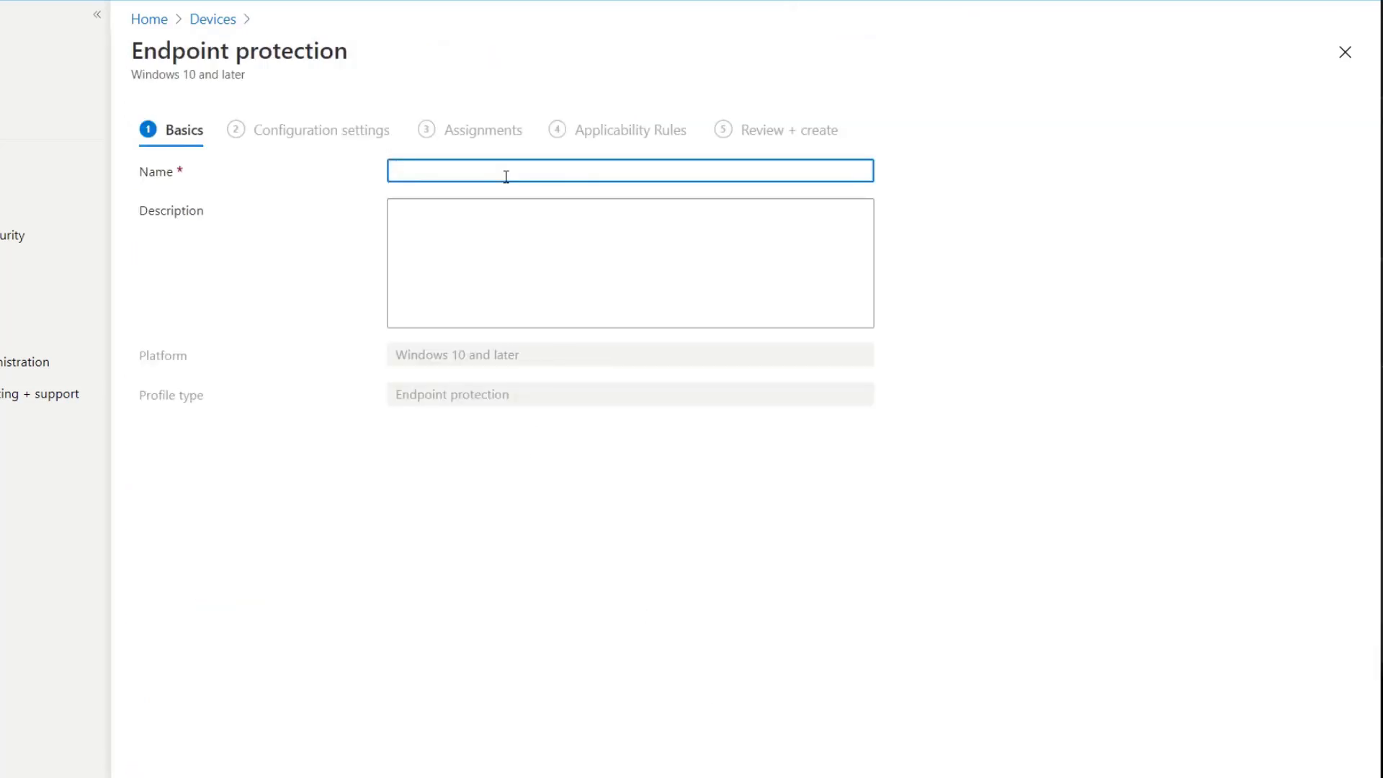
type("Endpoint Protection - Application ")
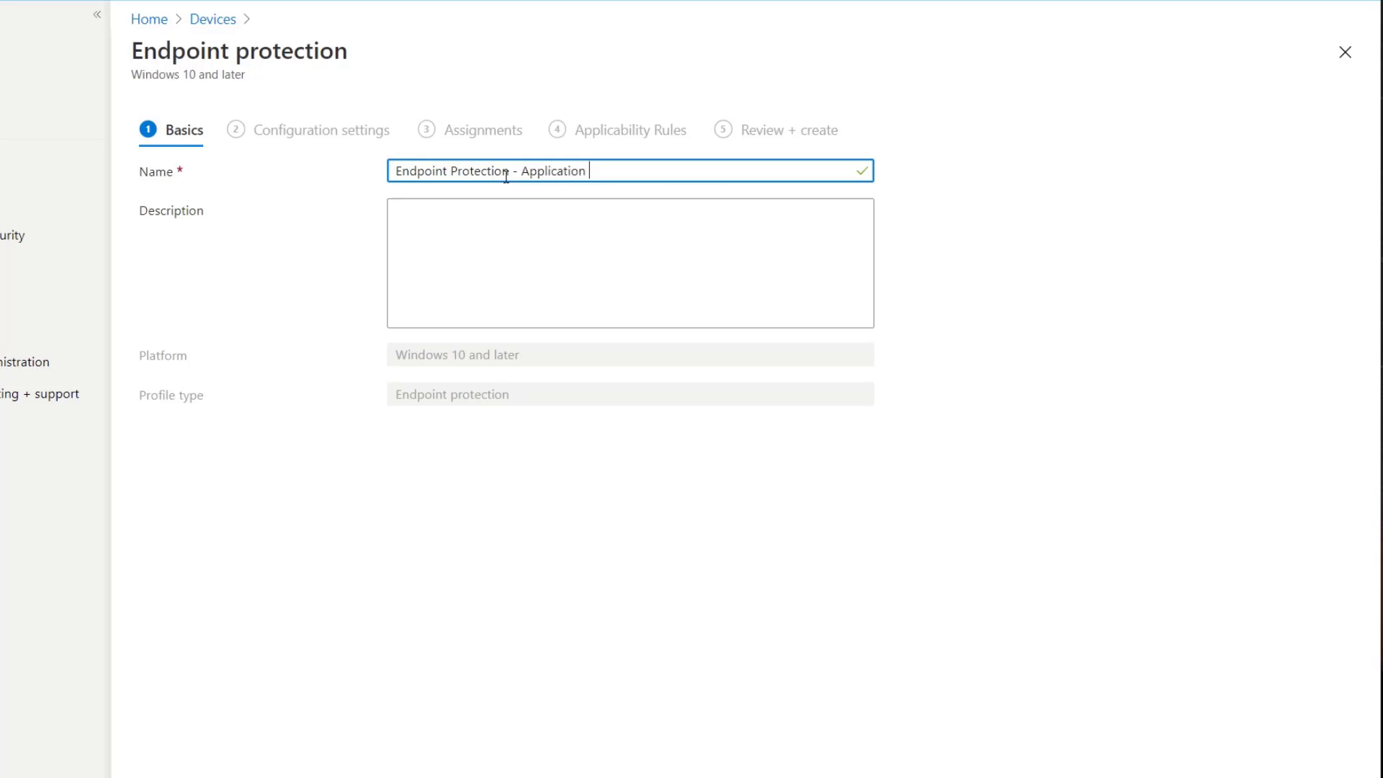
type("Guard")
left_click(582, 257)
type("This ")
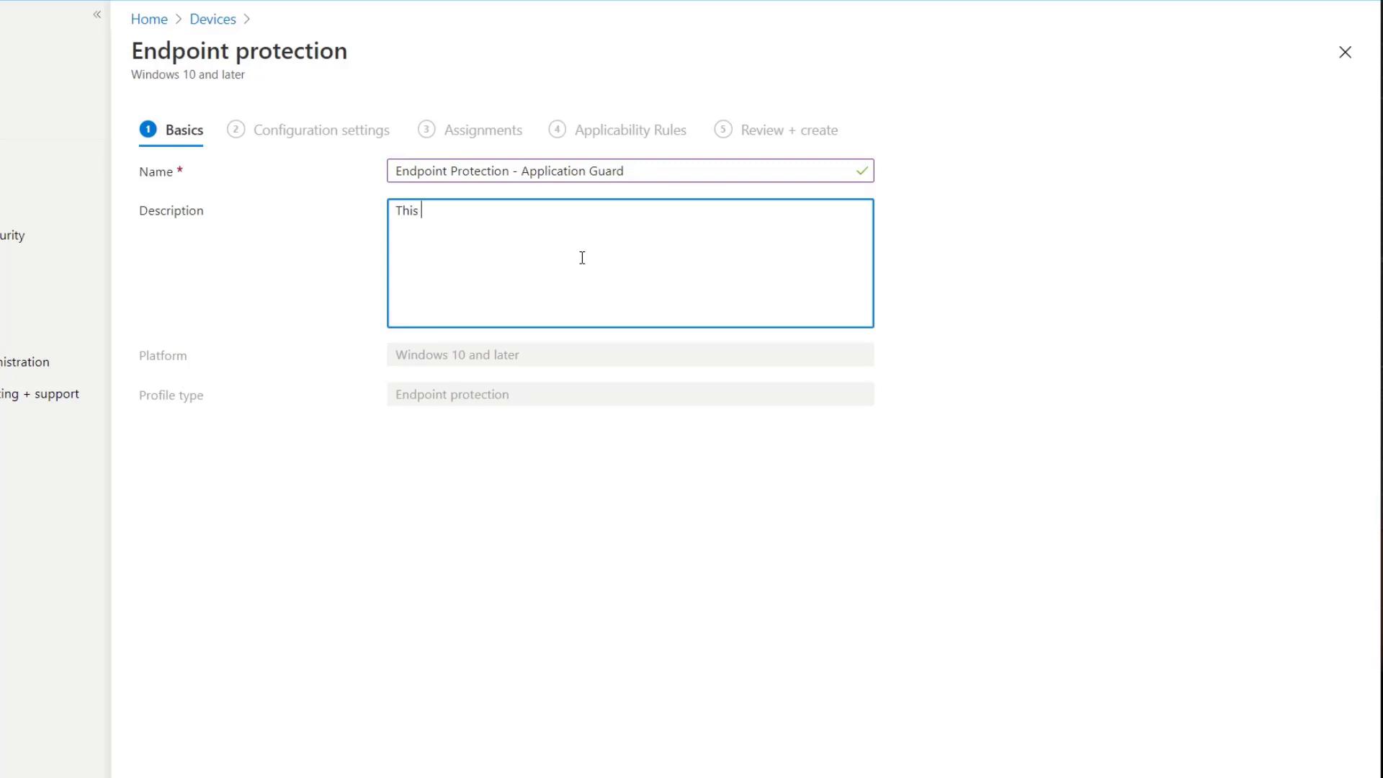
type("enables Application Gaurd")
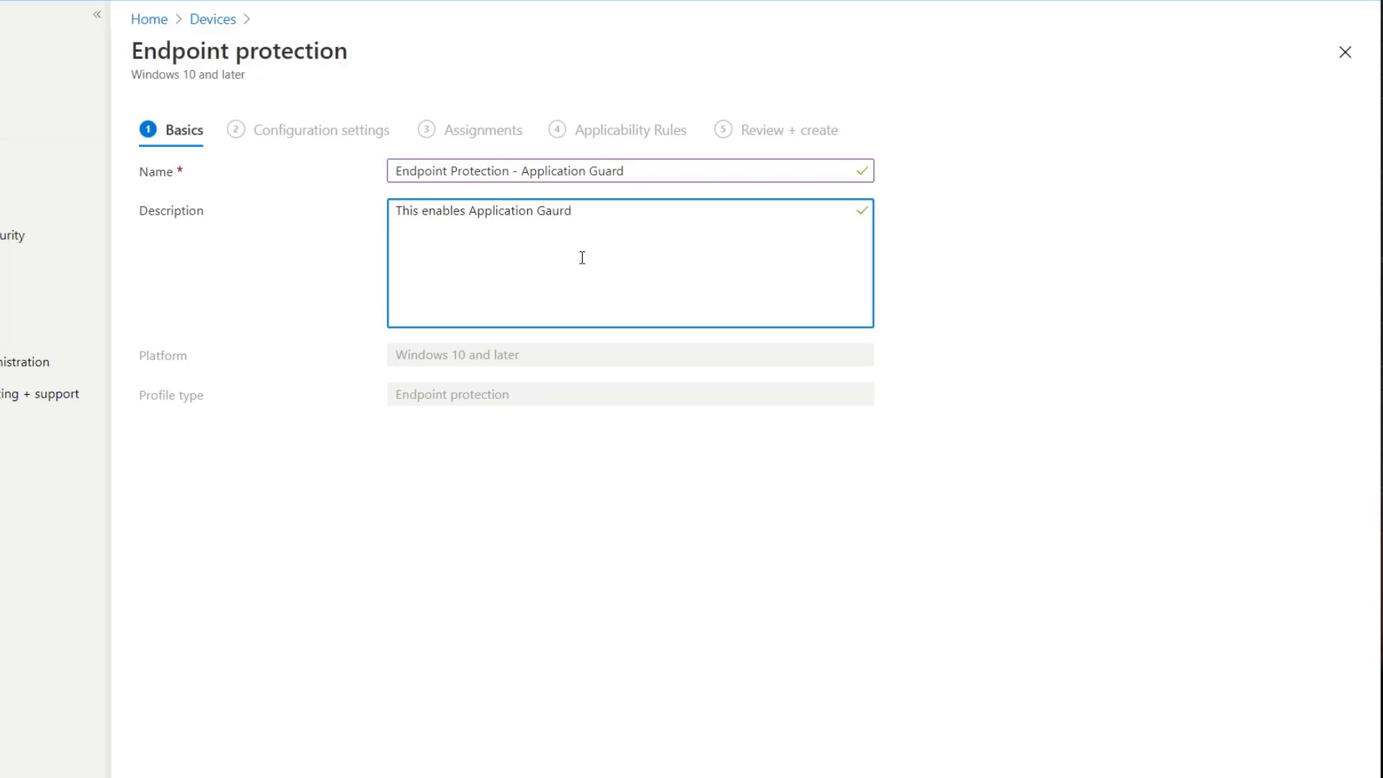
type(" on the endpoin")
type("ts")
left_click(327, 717)
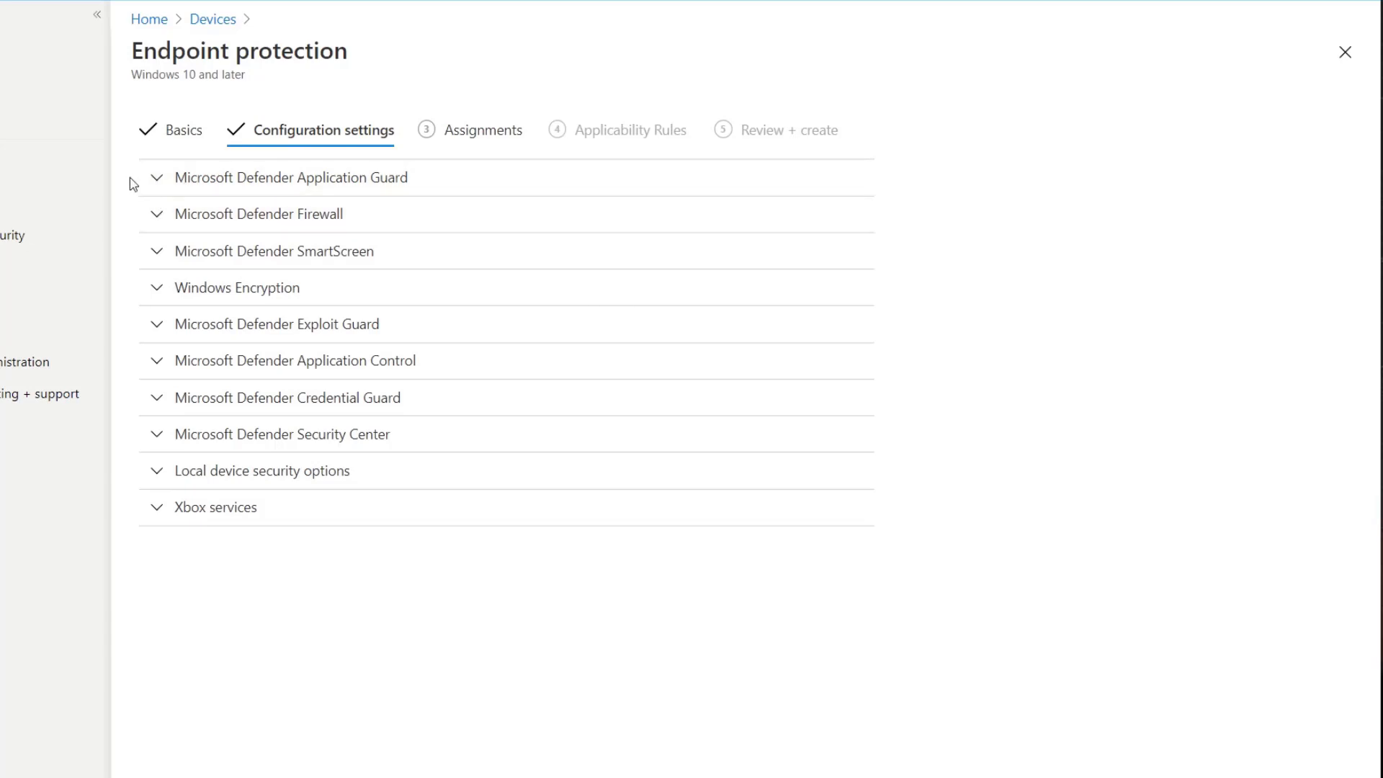
Expand Microsoft Defender Application Guard and set Application Guard to Enabled for Edge.
left_click(157, 185)
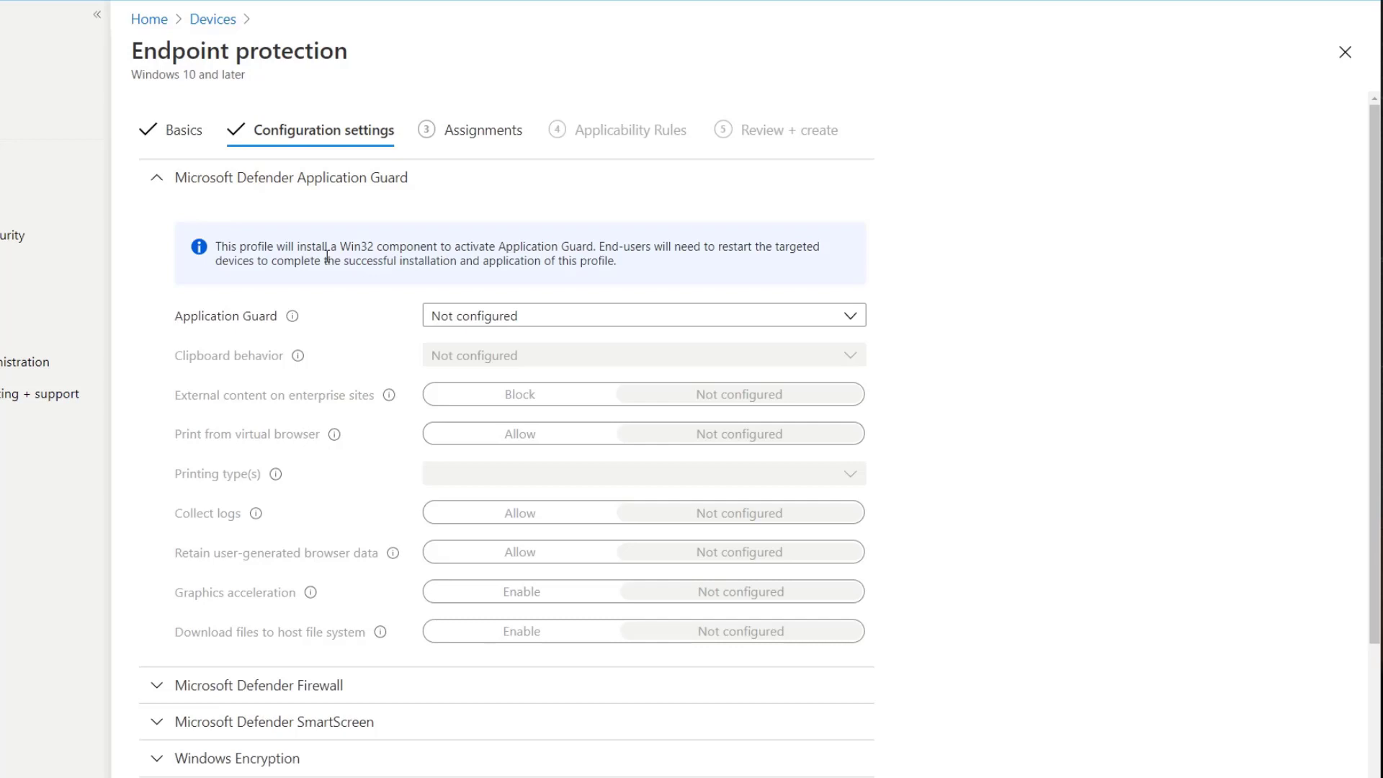
left_click(576, 319)
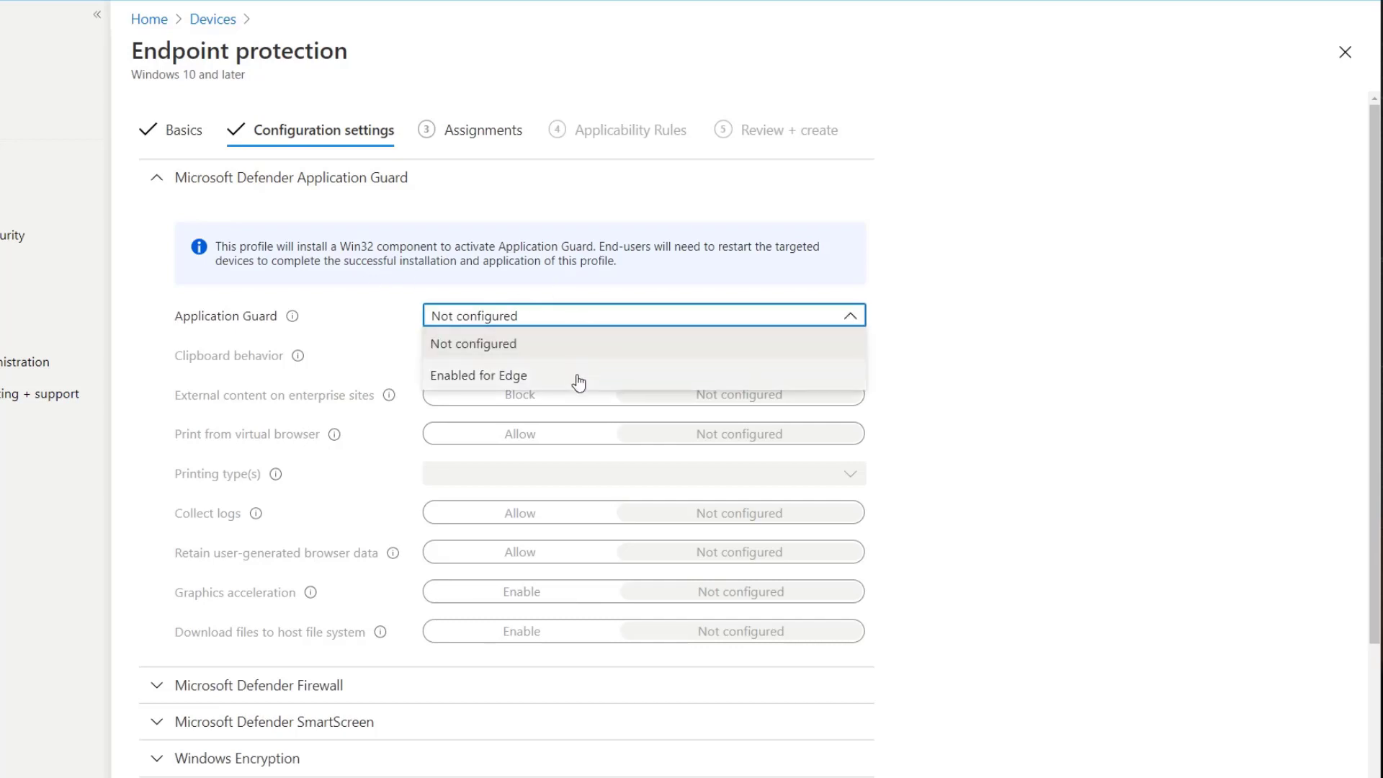
left_click(578, 376)
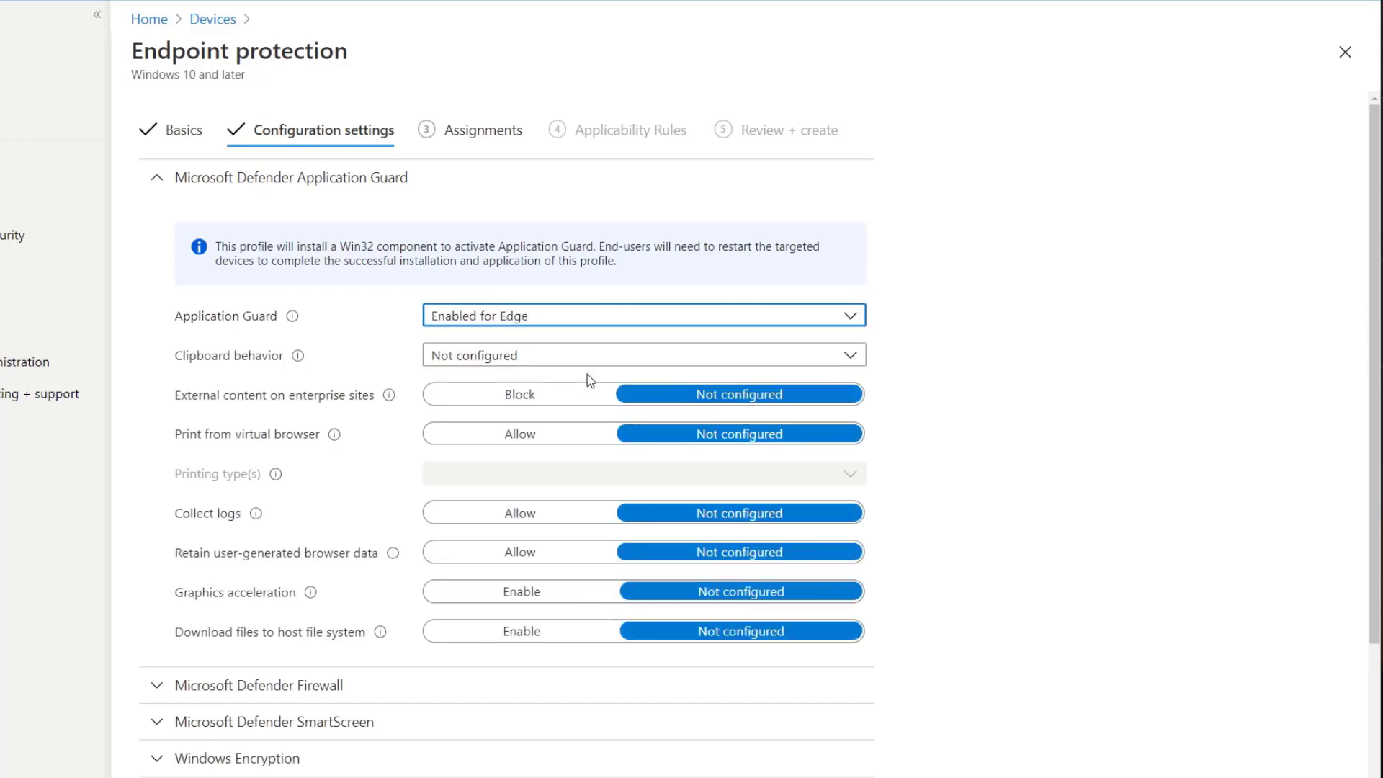
left_click(598, 357)
left_click(597, 358)
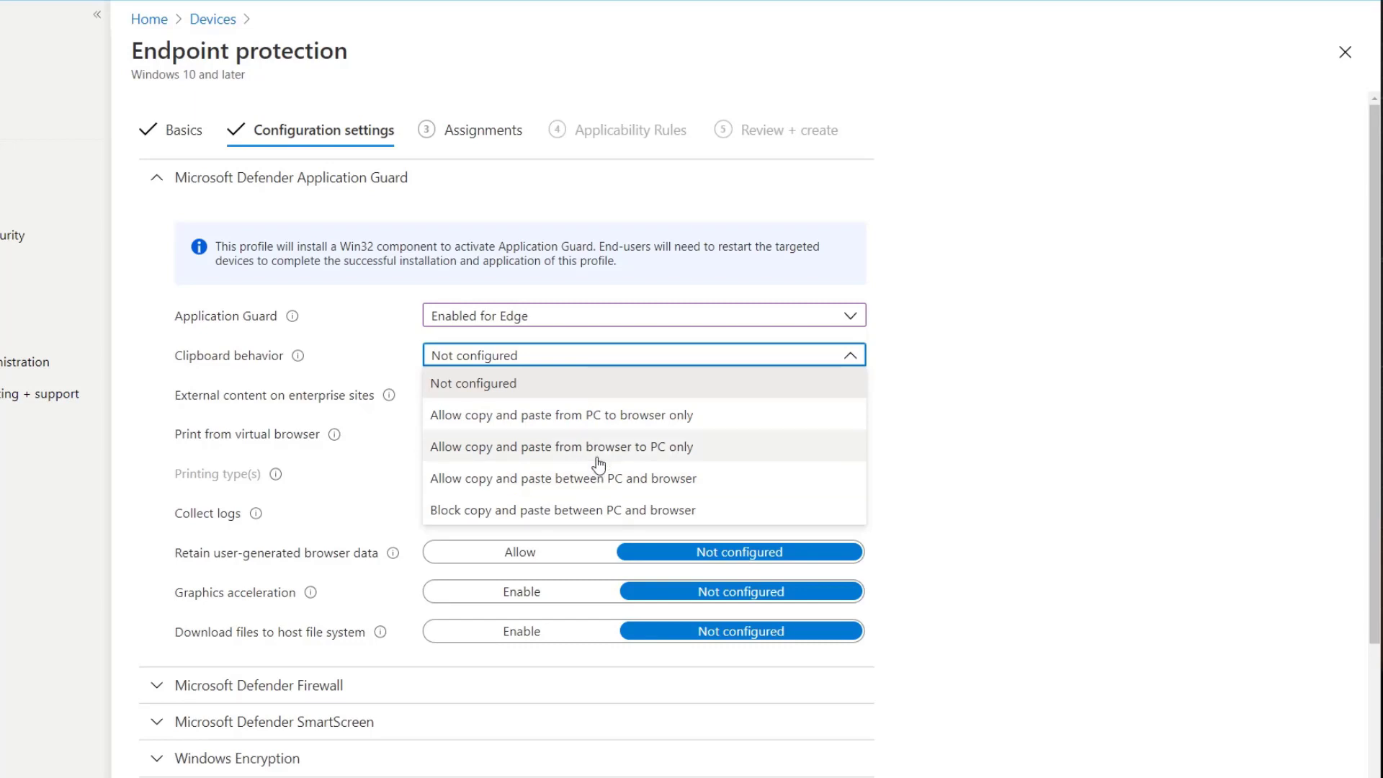
Set Clipboard behavior to PC-to-browser only and Clipboard content to Text and images.
left_click(598, 425)
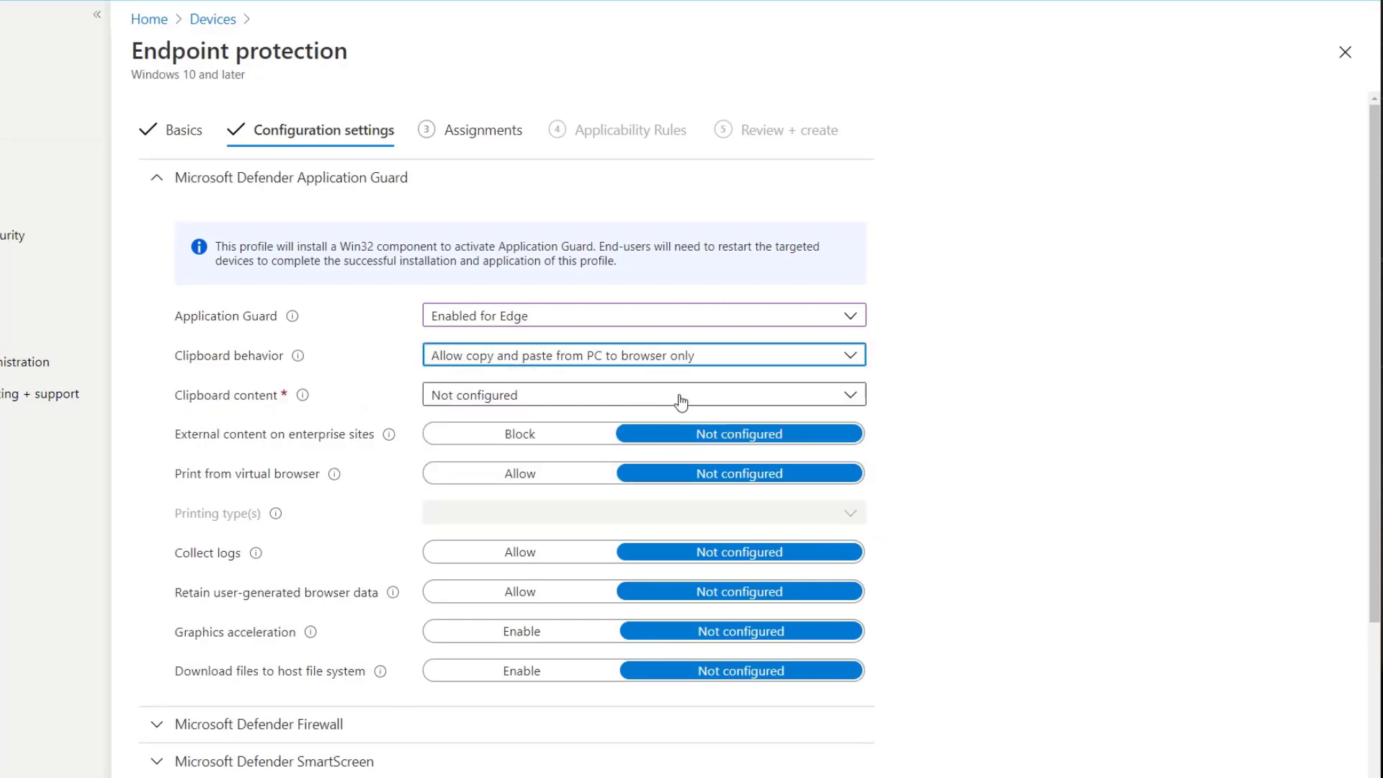
left_click(737, 396)
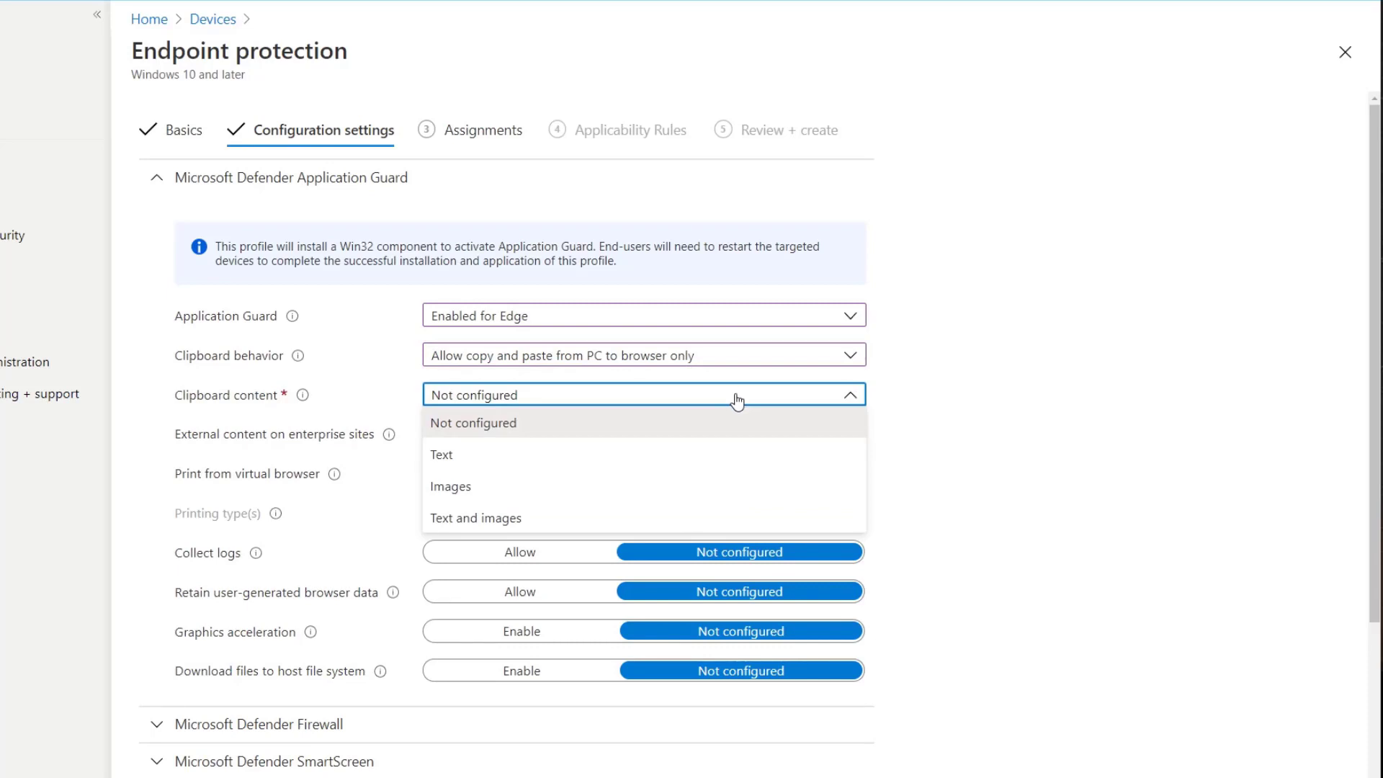
left_click(702, 520)
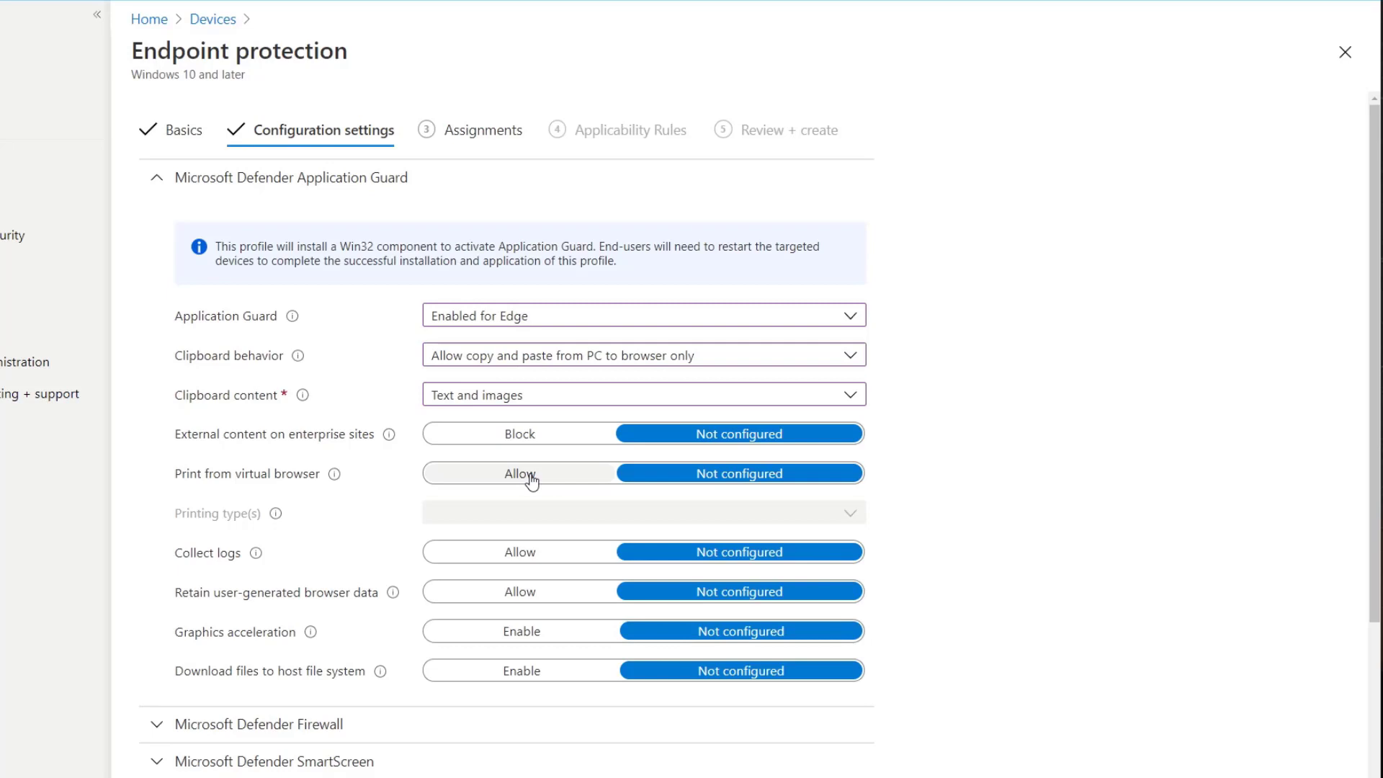
Allow printing from the virtual browser with Local printers, Network printers and PDF types.
left_click(532, 480)
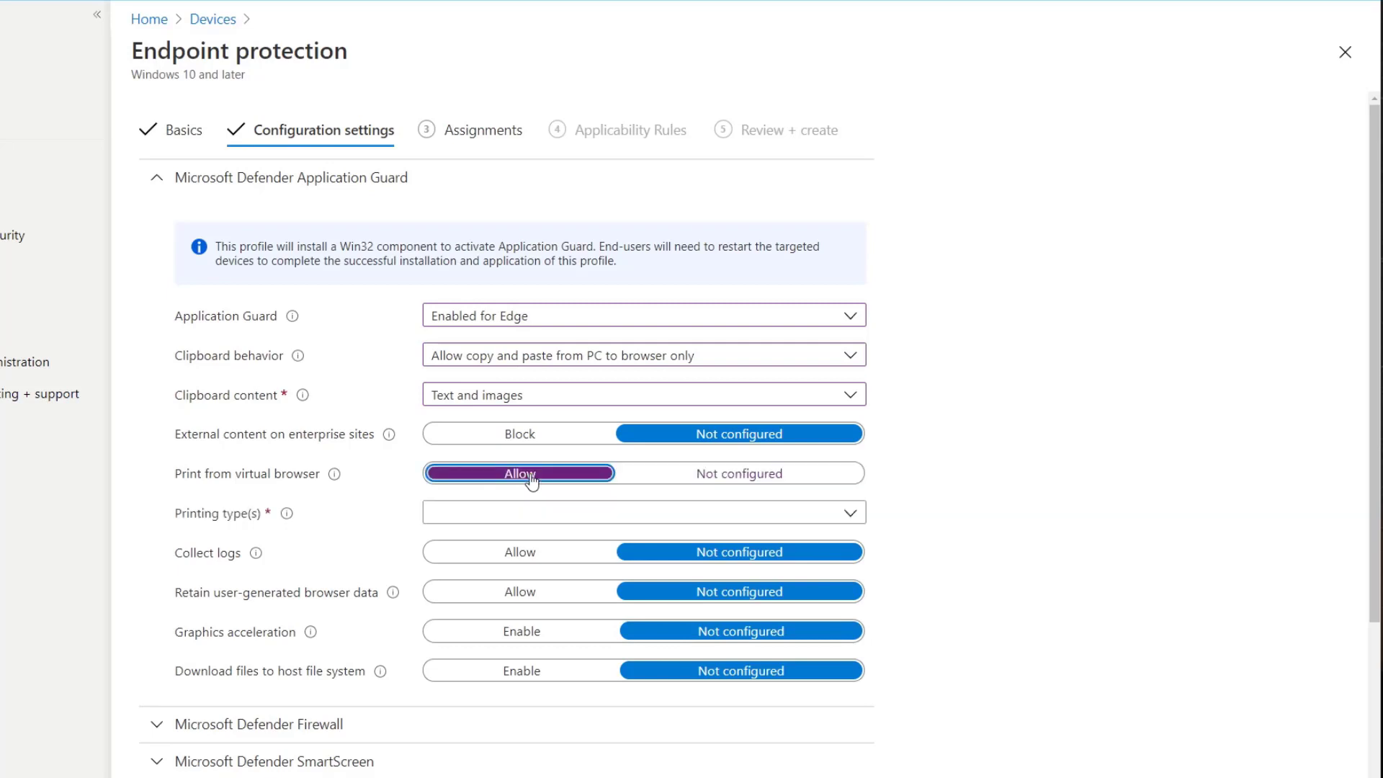
left_click(705, 521)
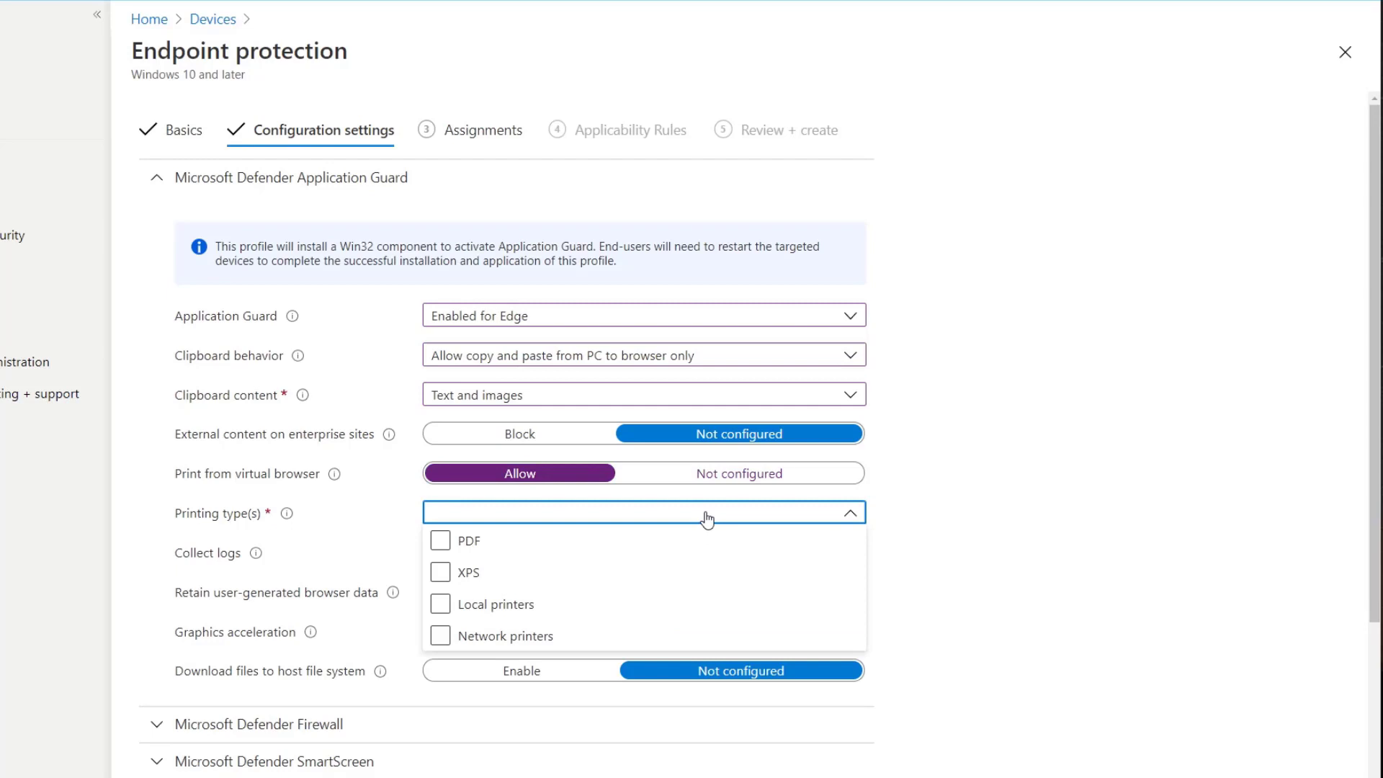
left_click(704, 536)
left_click(446, 638)
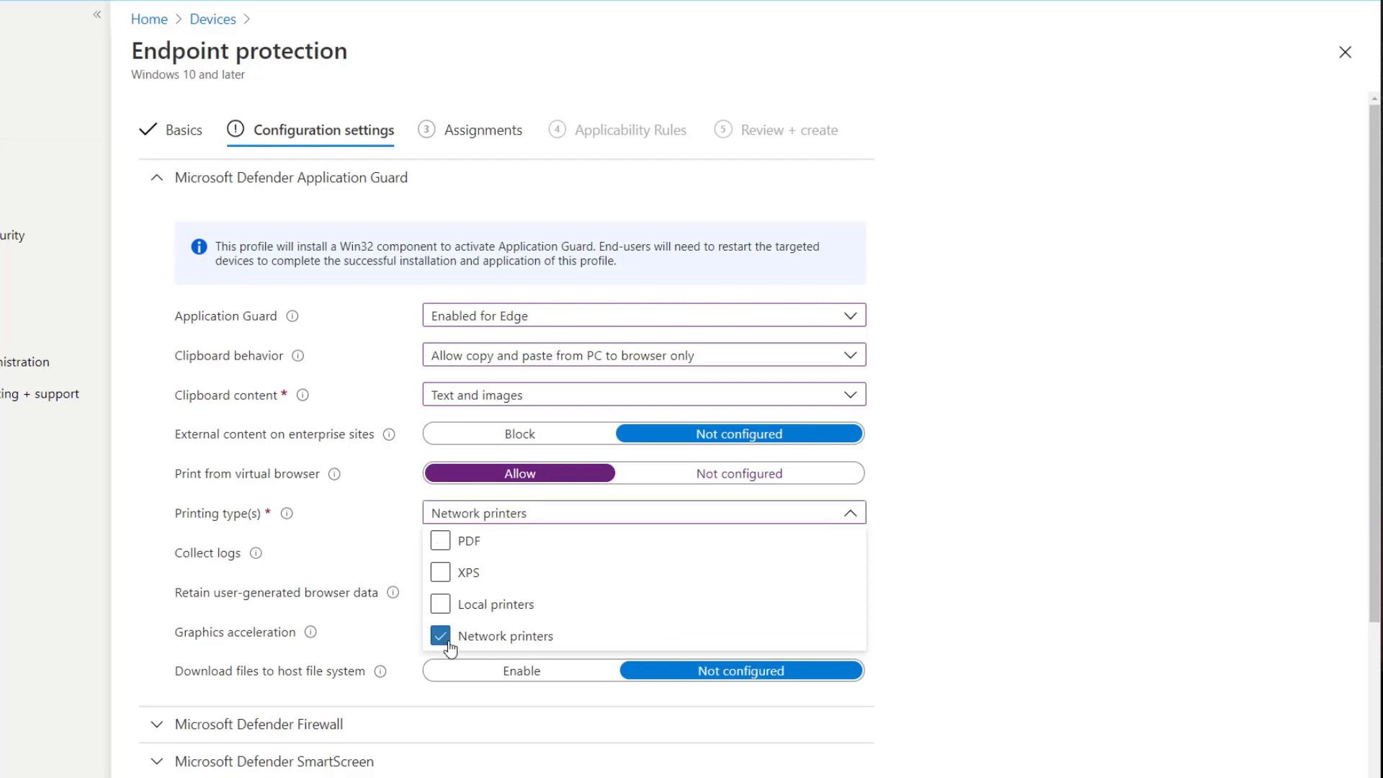
left_click(440, 544)
left_click(441, 605)
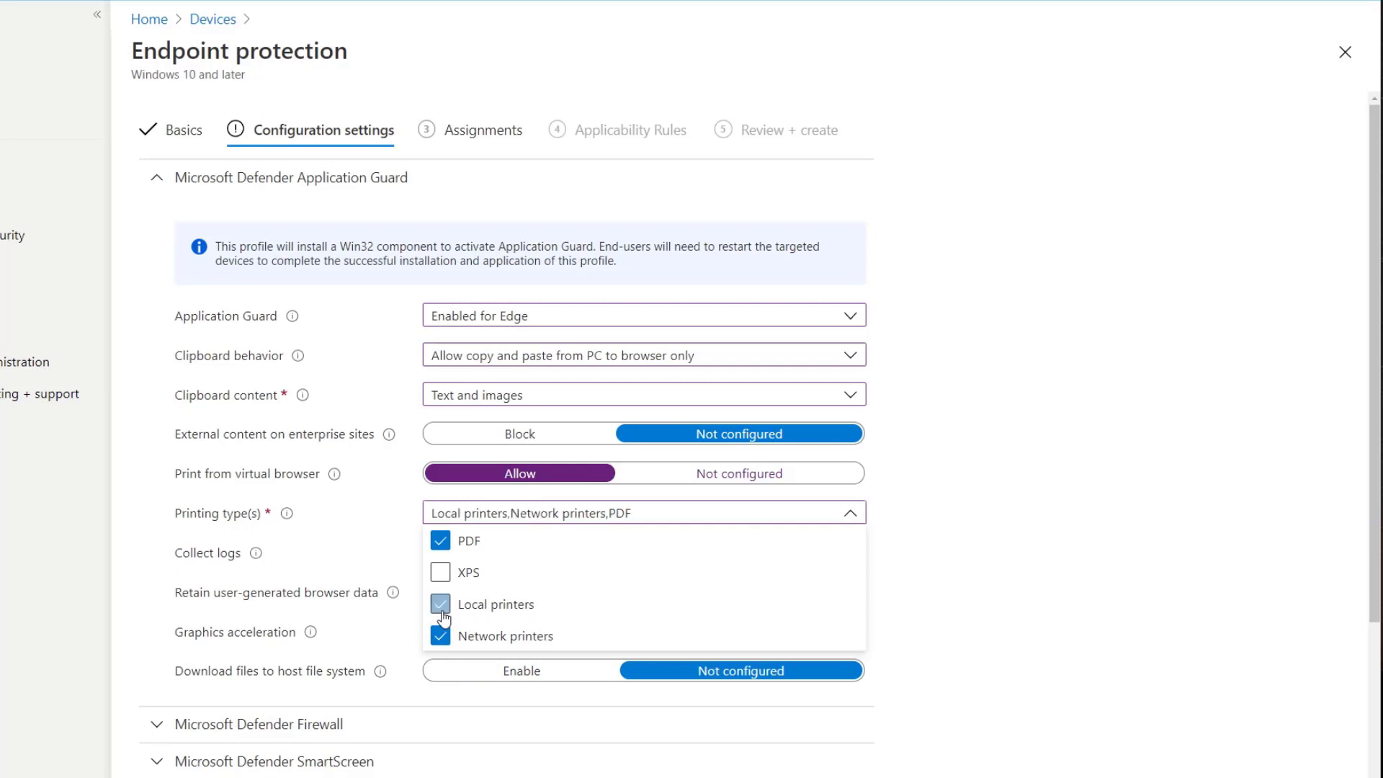
left_click(936, 504)
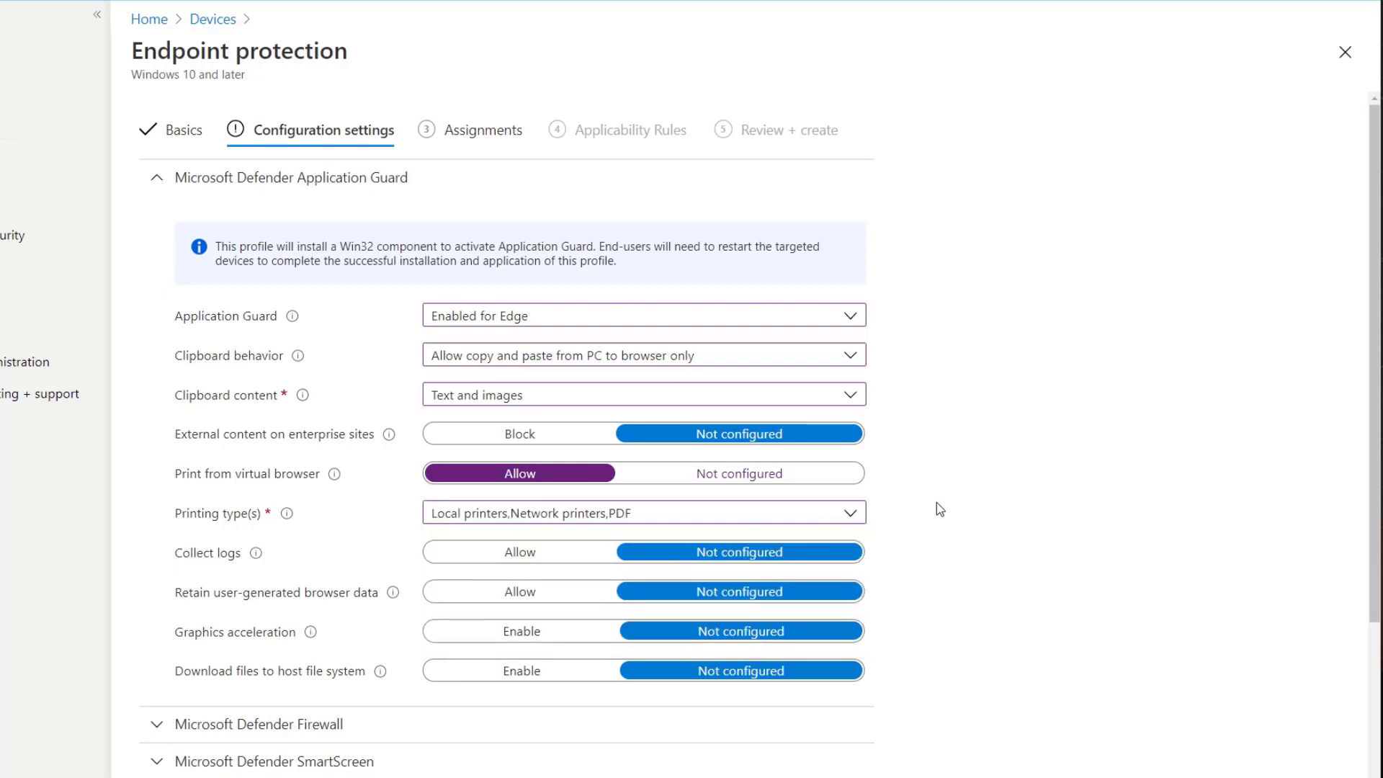
Set Collect logs and Retain user-generated browser data to Allow; leave host file downloads Not configured.
left_click(537, 564)
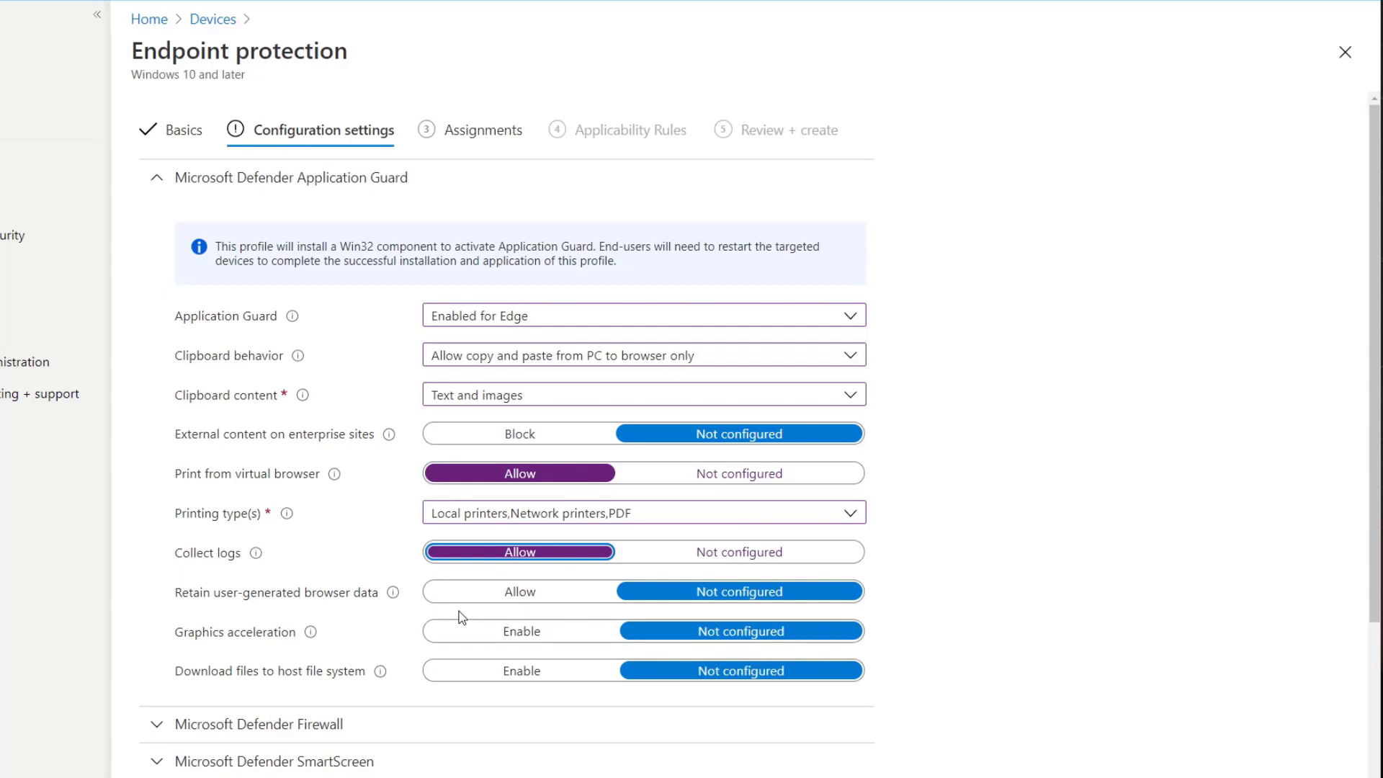
left_click(512, 602)
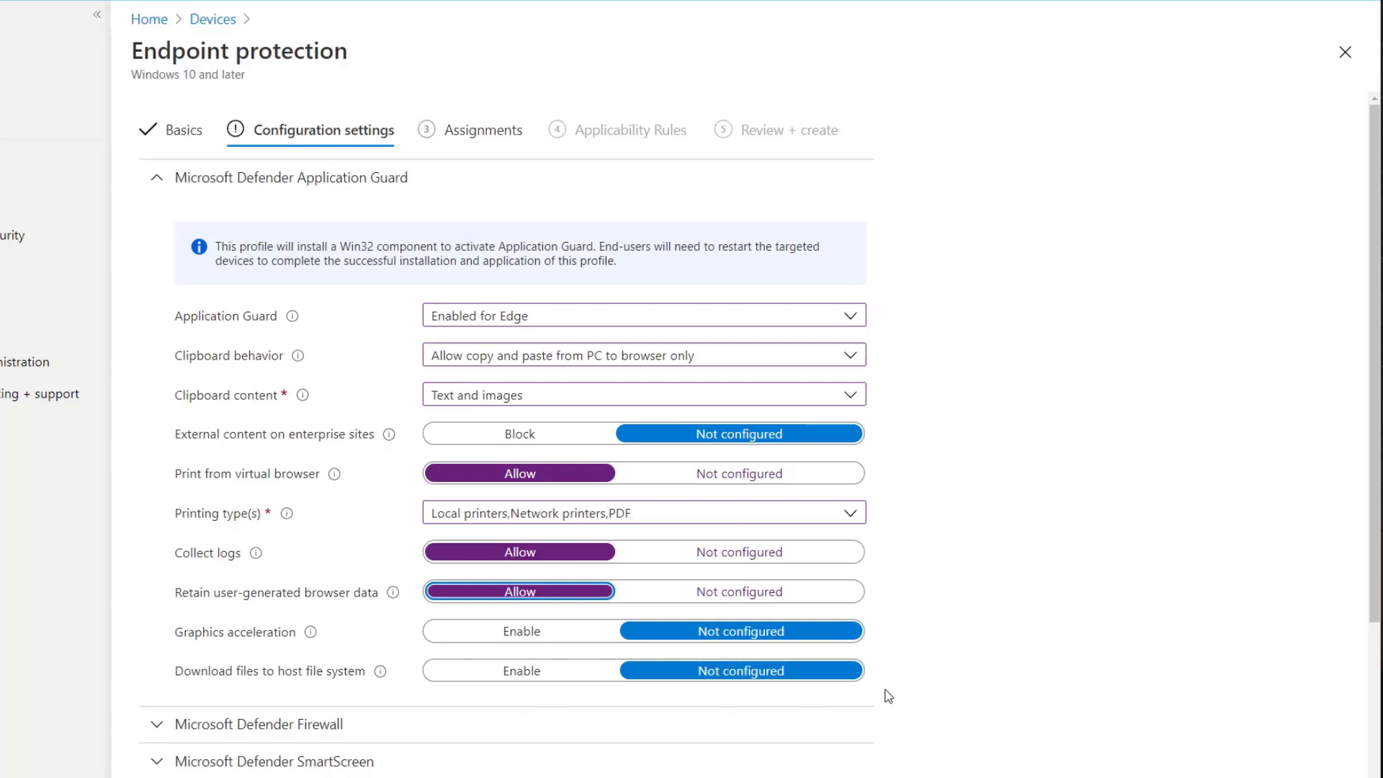
scroll(911, 697, "down", 2)
scroll(937, 684, "up", 2)
left_click(540, 679)
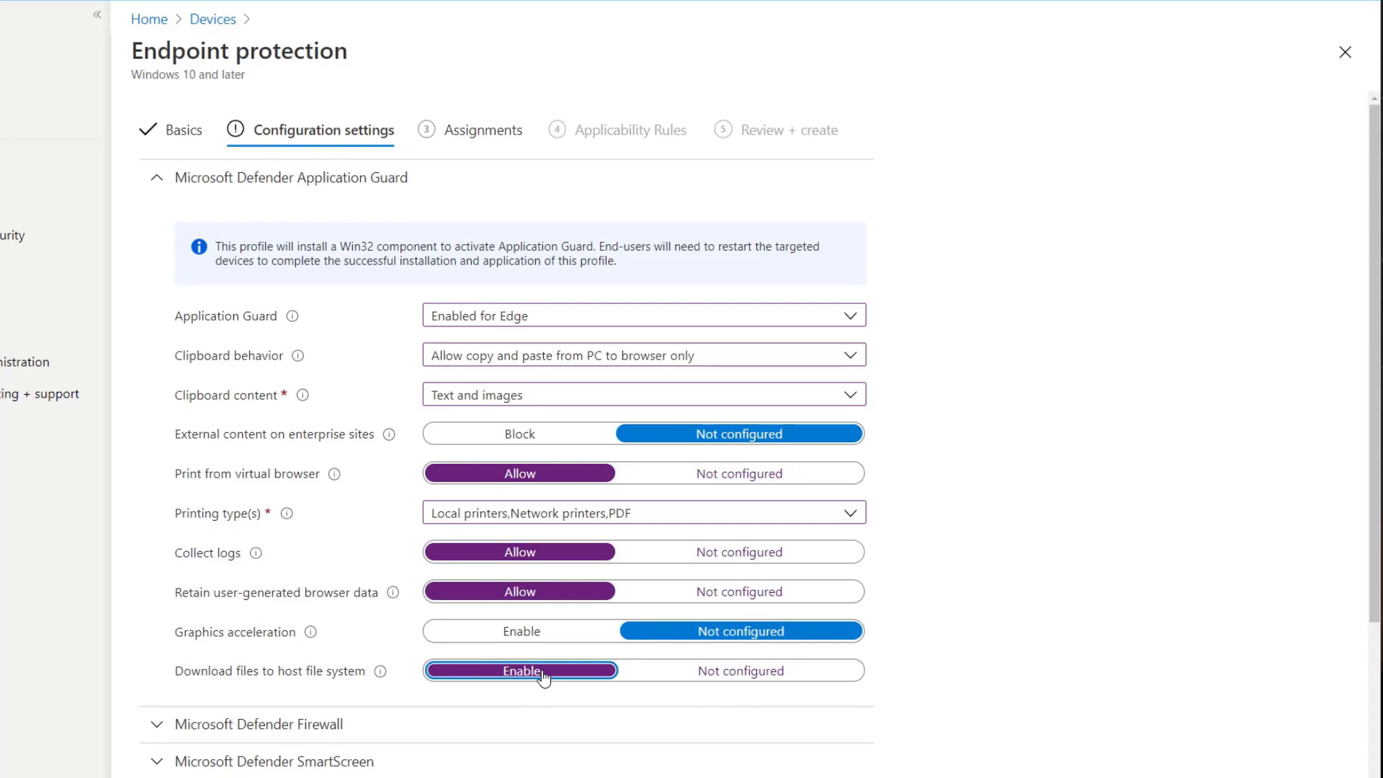
left_click(639, 674)
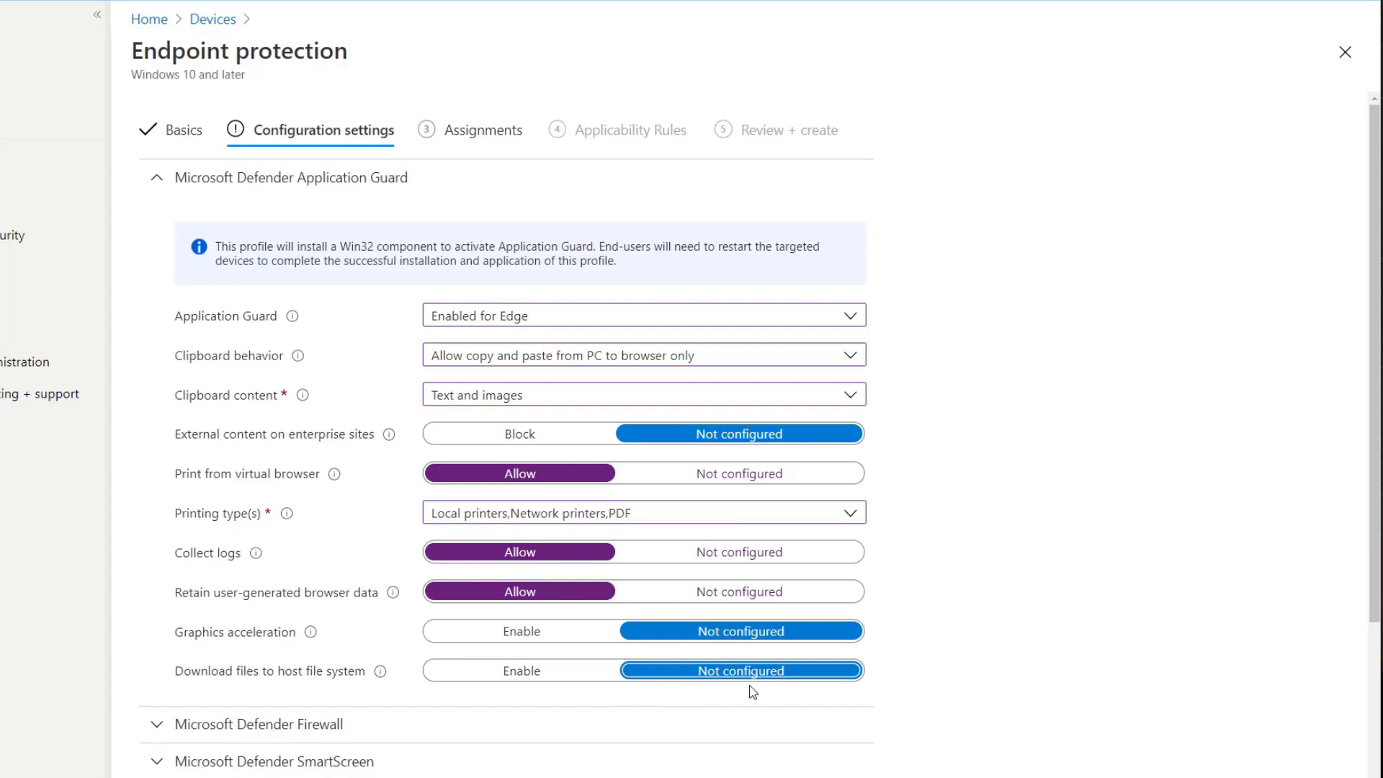
Expand Microsoft Defender SmartScreen settings, returning Download files to host file system to Not configured.
scroll(973, 669, "down", 1)
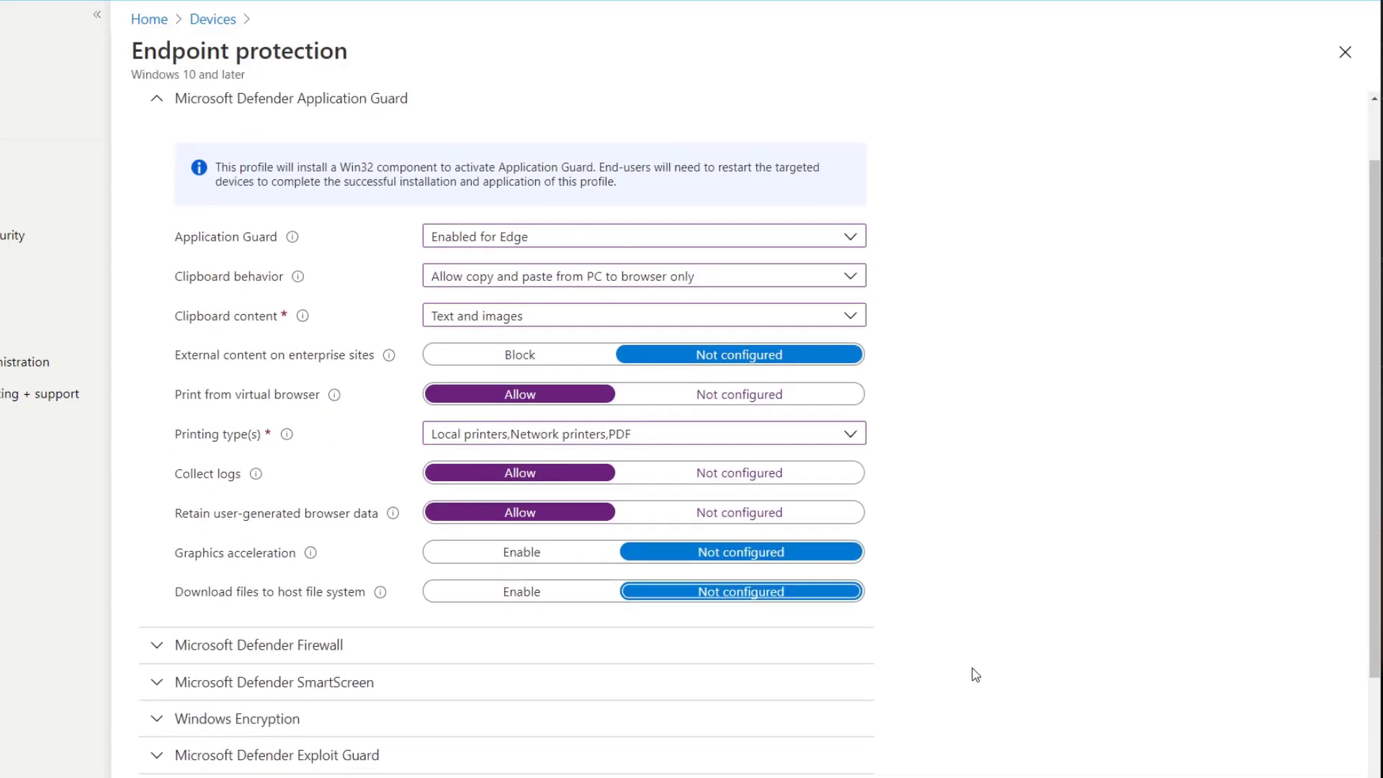
left_click(569, 592)
left_click(151, 684)
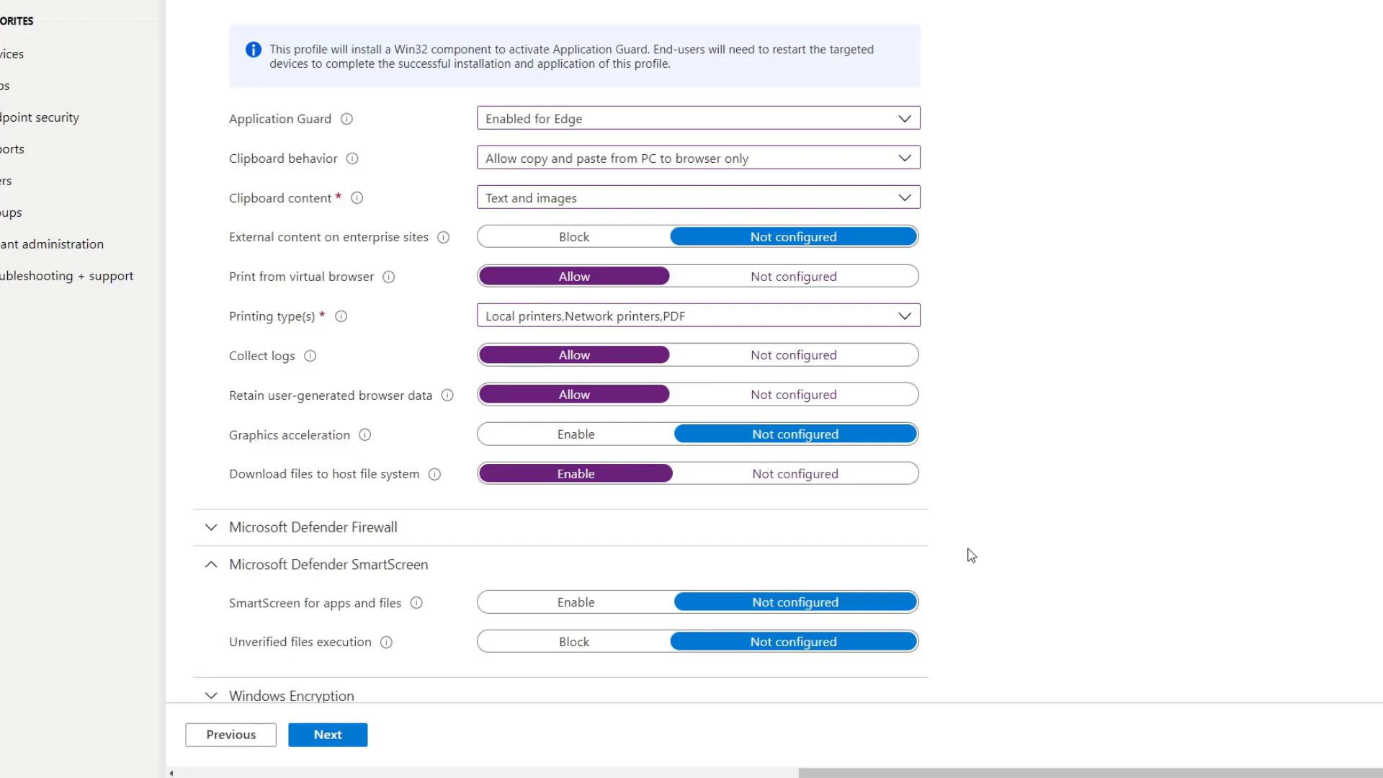
left_click(786, 475)
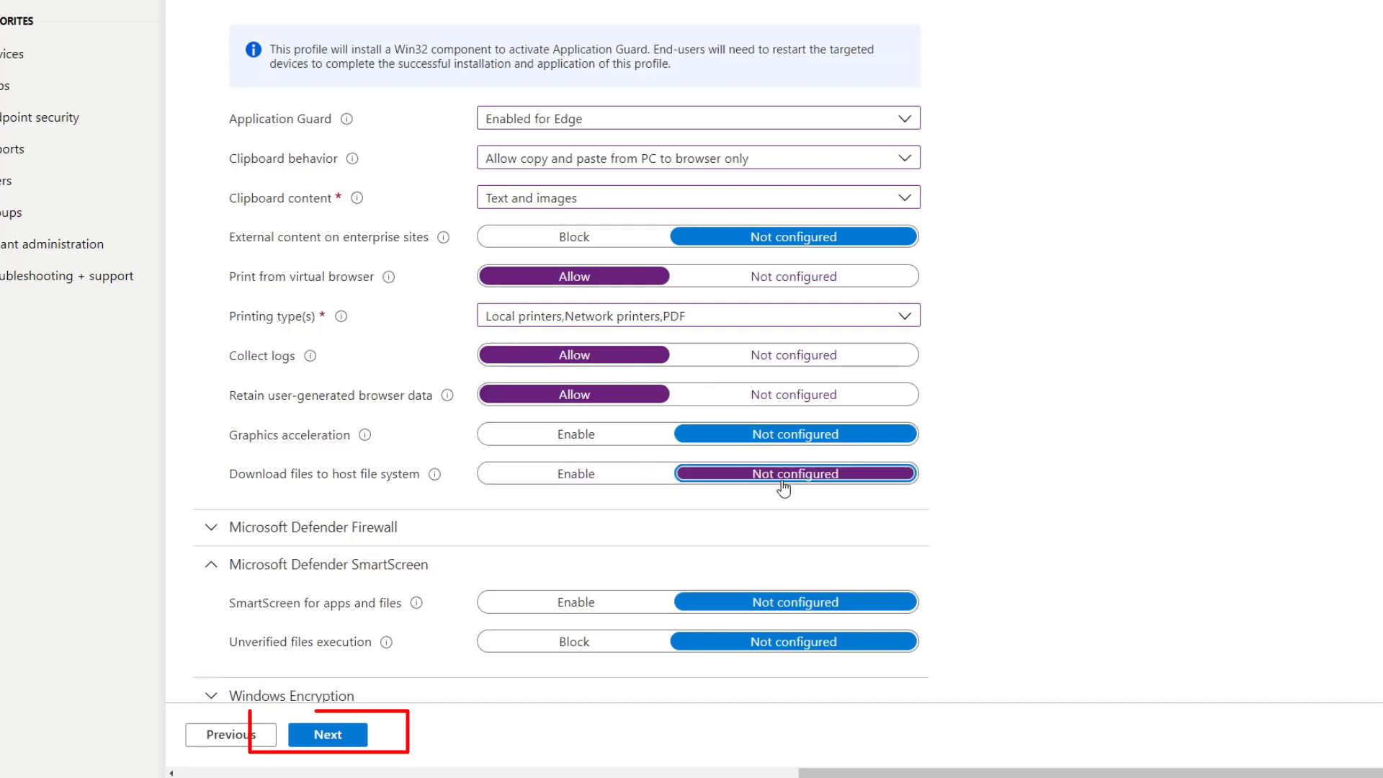
Include the AZ_LIC_EMS group in the assignment and proceed to Applicability Rules.
left_click(335, 733)
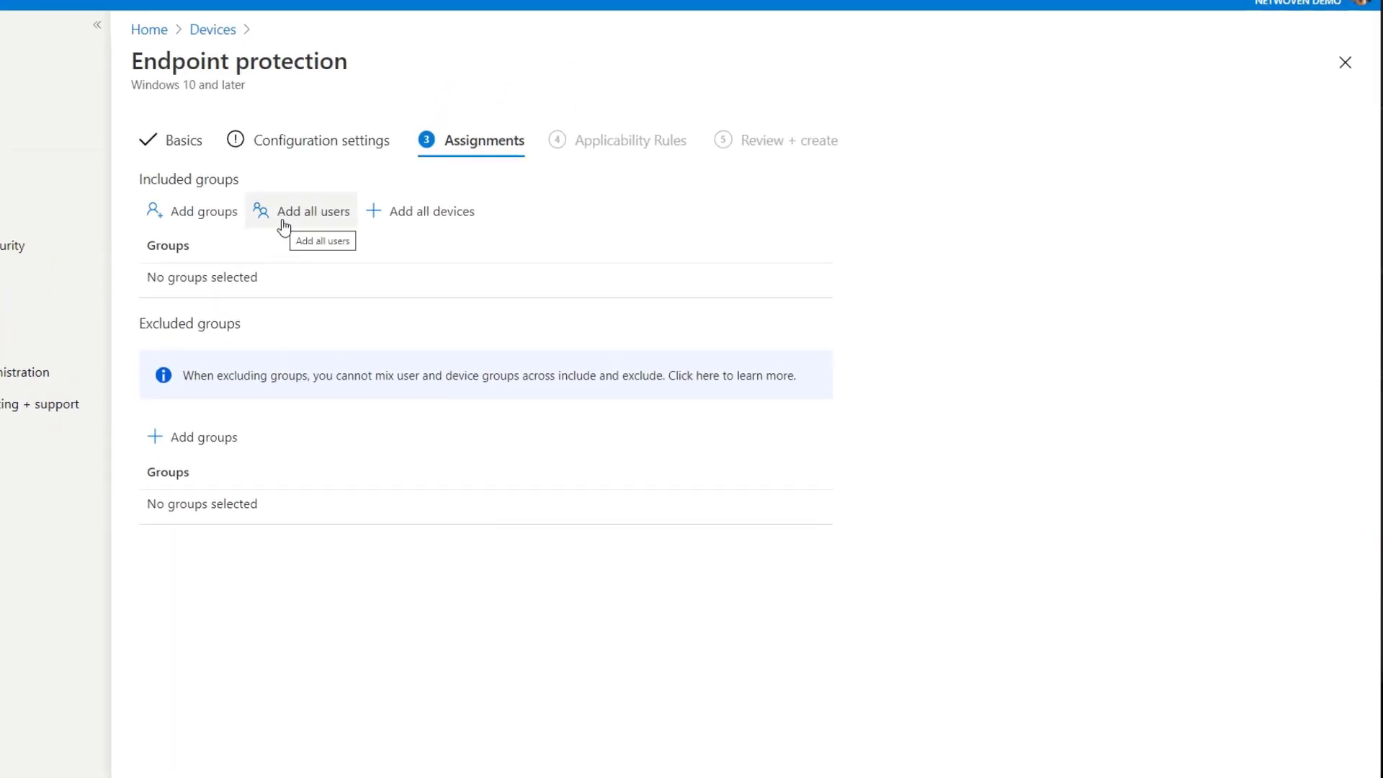
left_click(231, 218)
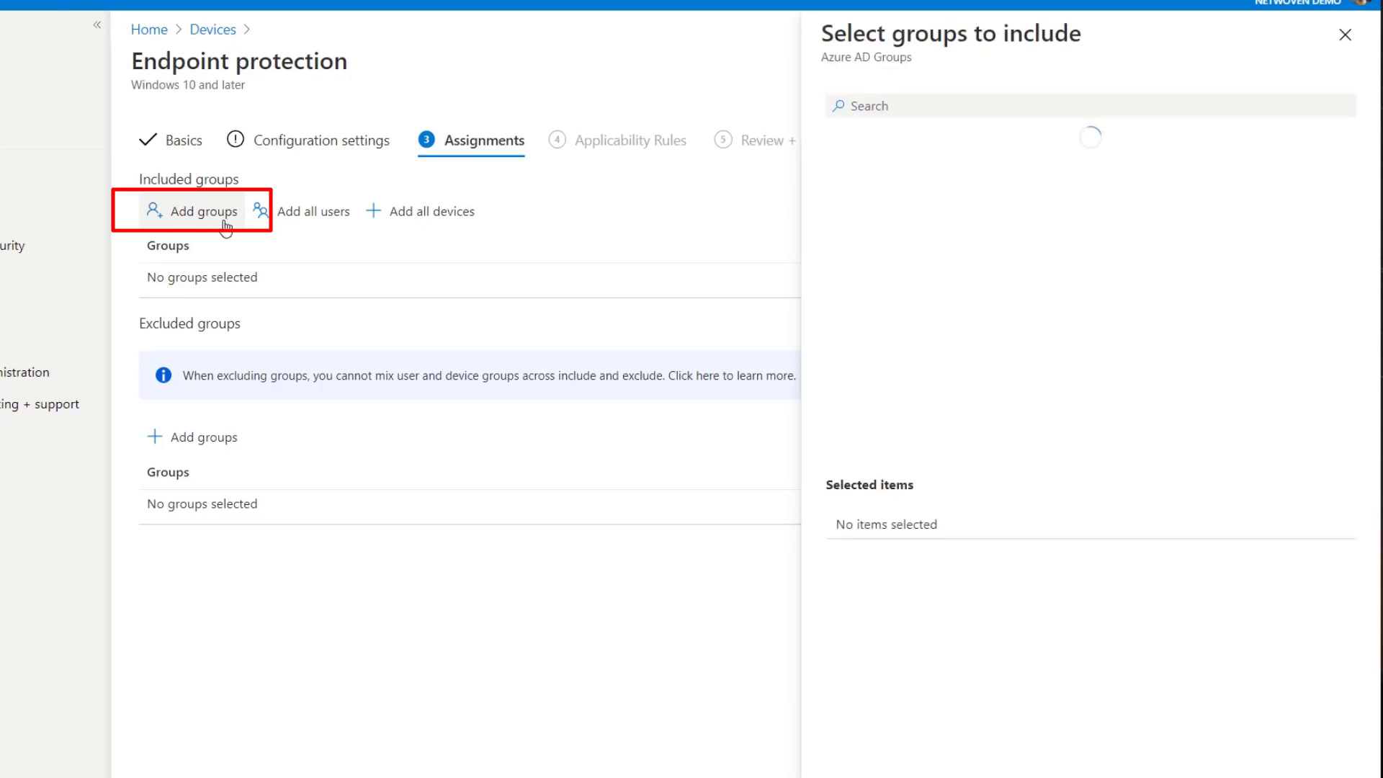
scroll(1032, 310, "down", 3)
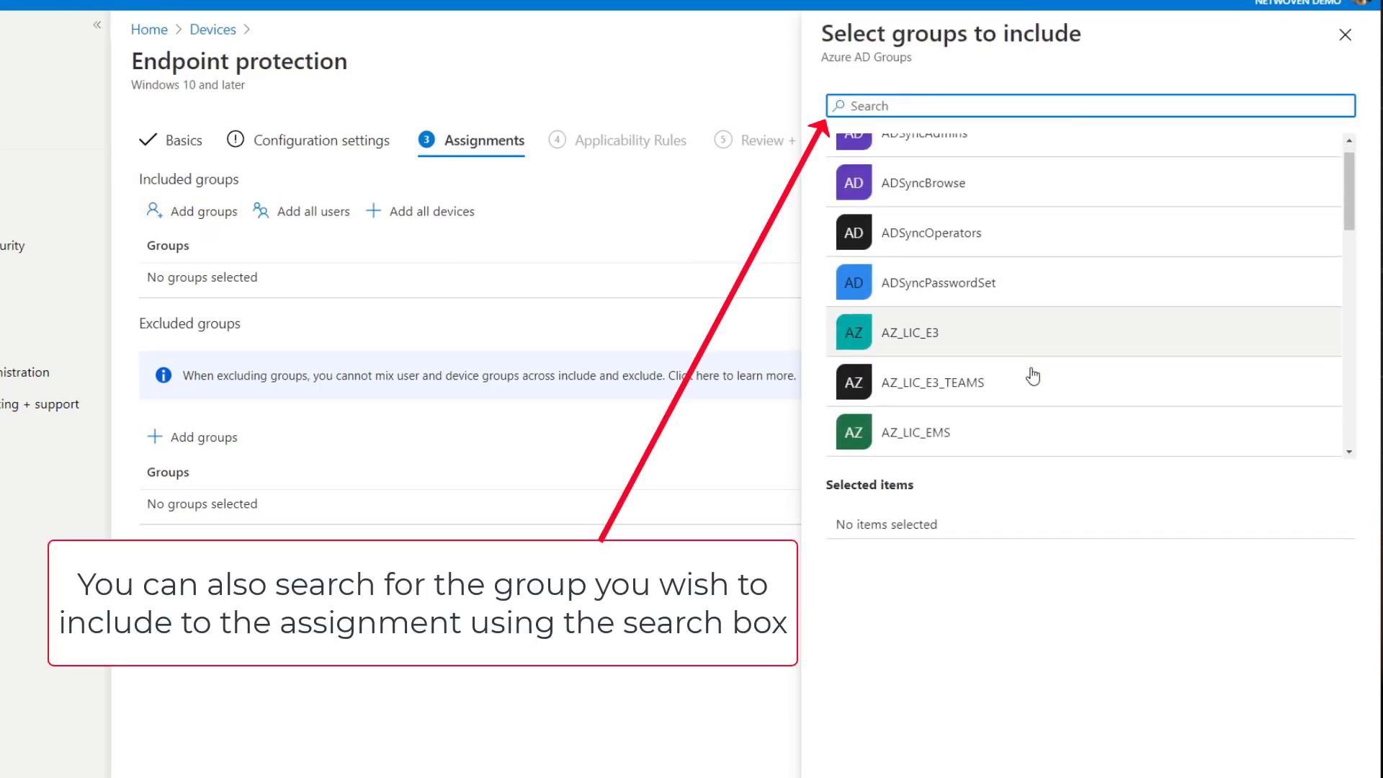
left_click(1028, 317)
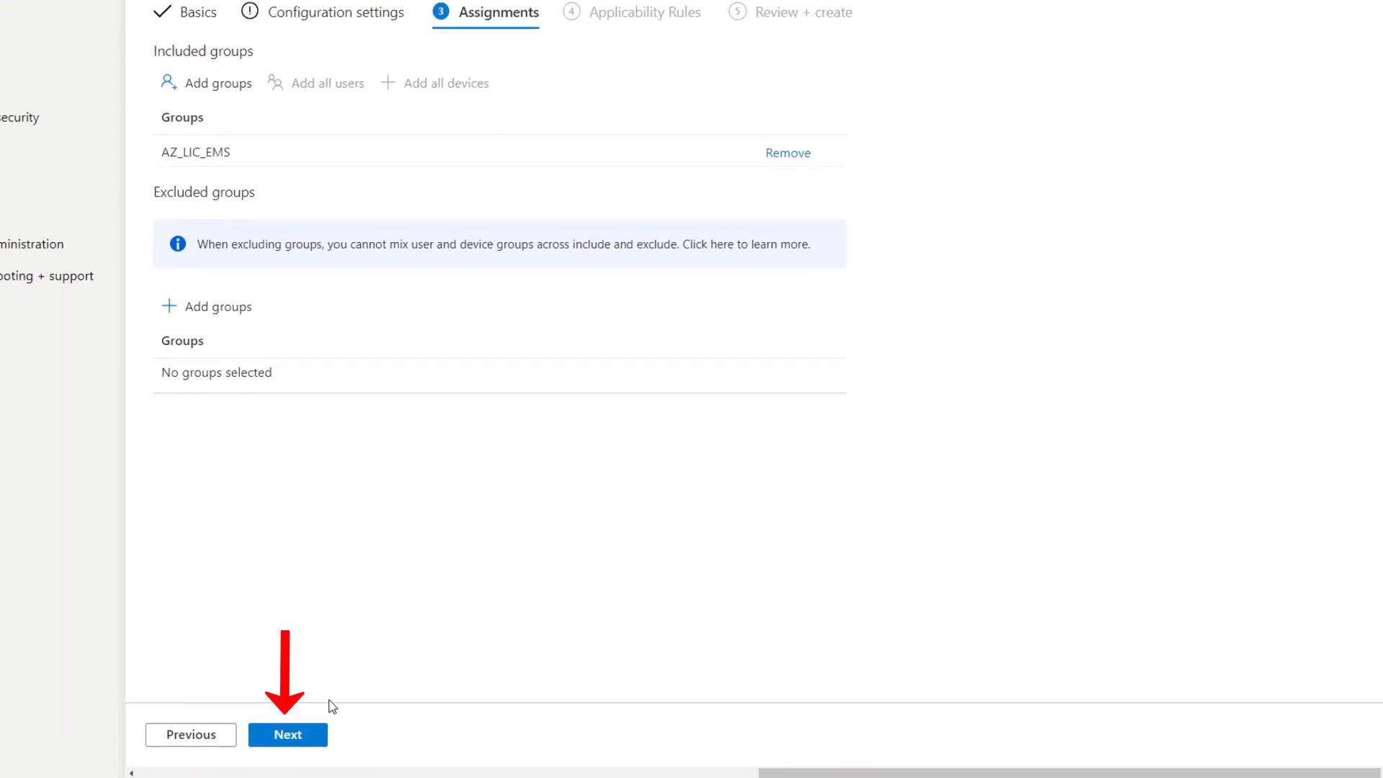
left_click(302, 736)
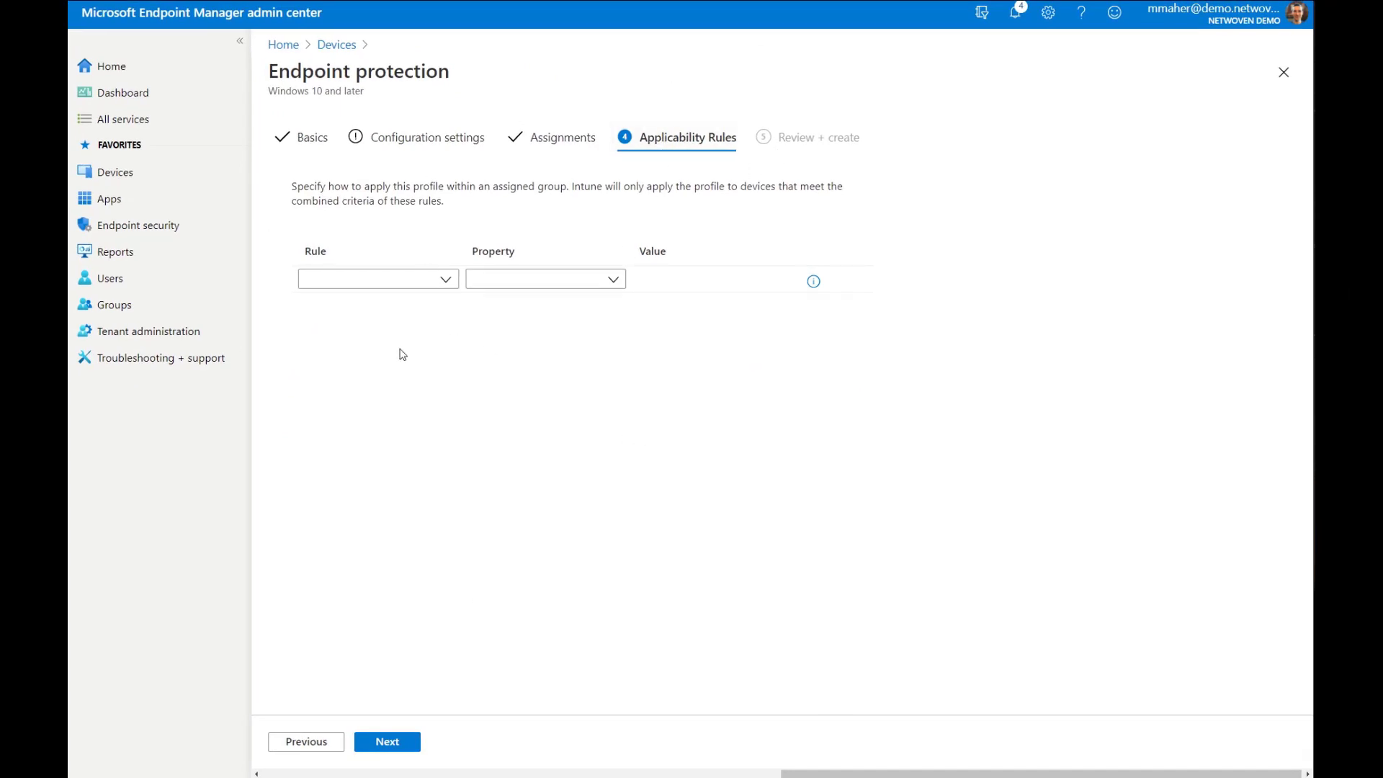
Set up an applicability rule that assigns the profile based on OS edition.
left_click(448, 281)
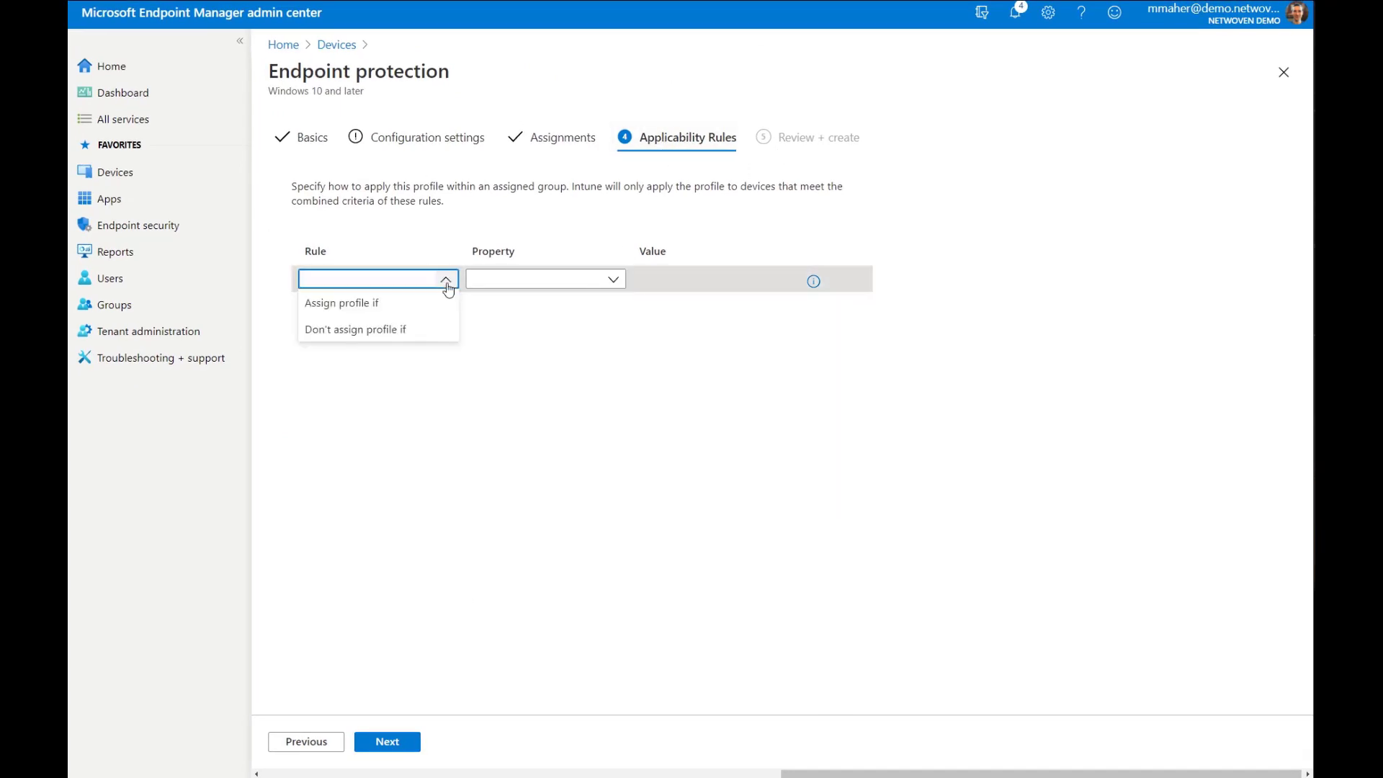
left_click(394, 304)
left_click(556, 281)
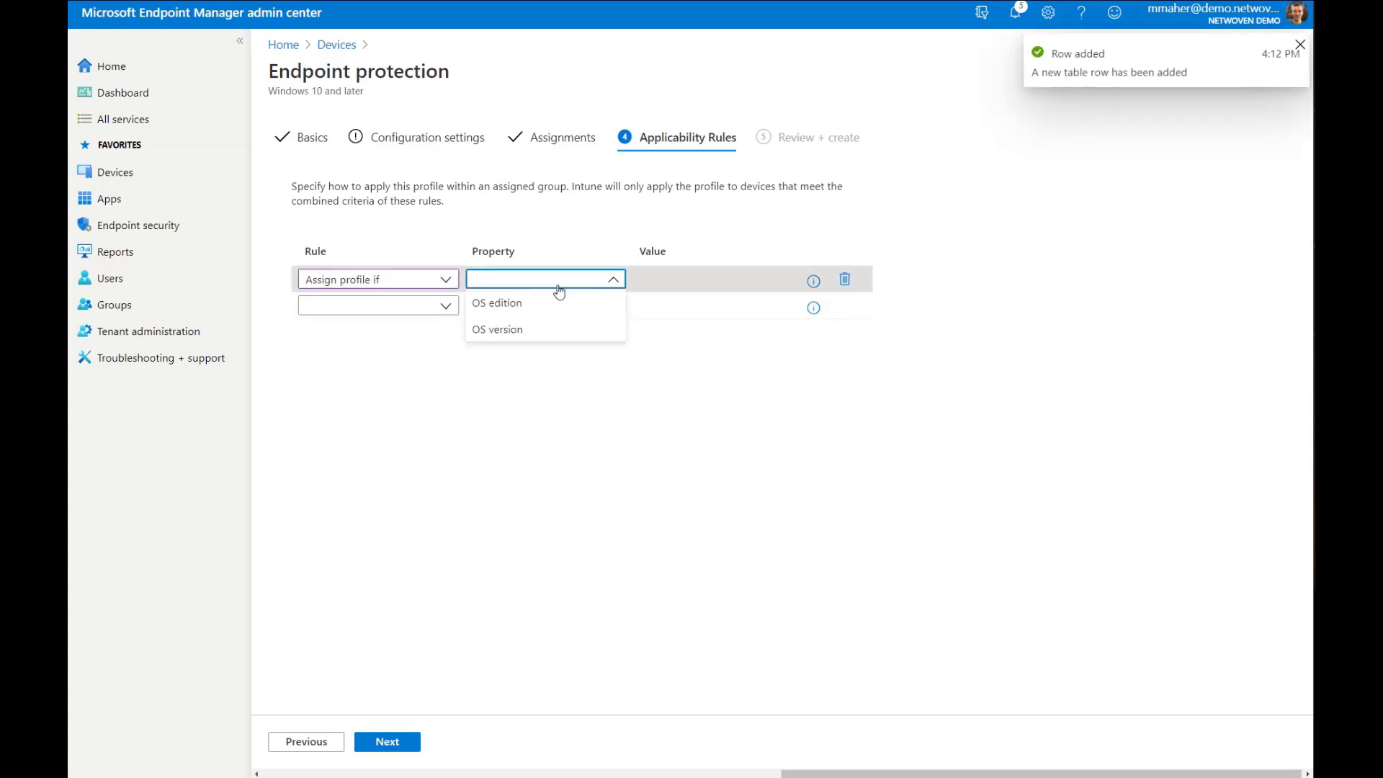
left_click(546, 330)
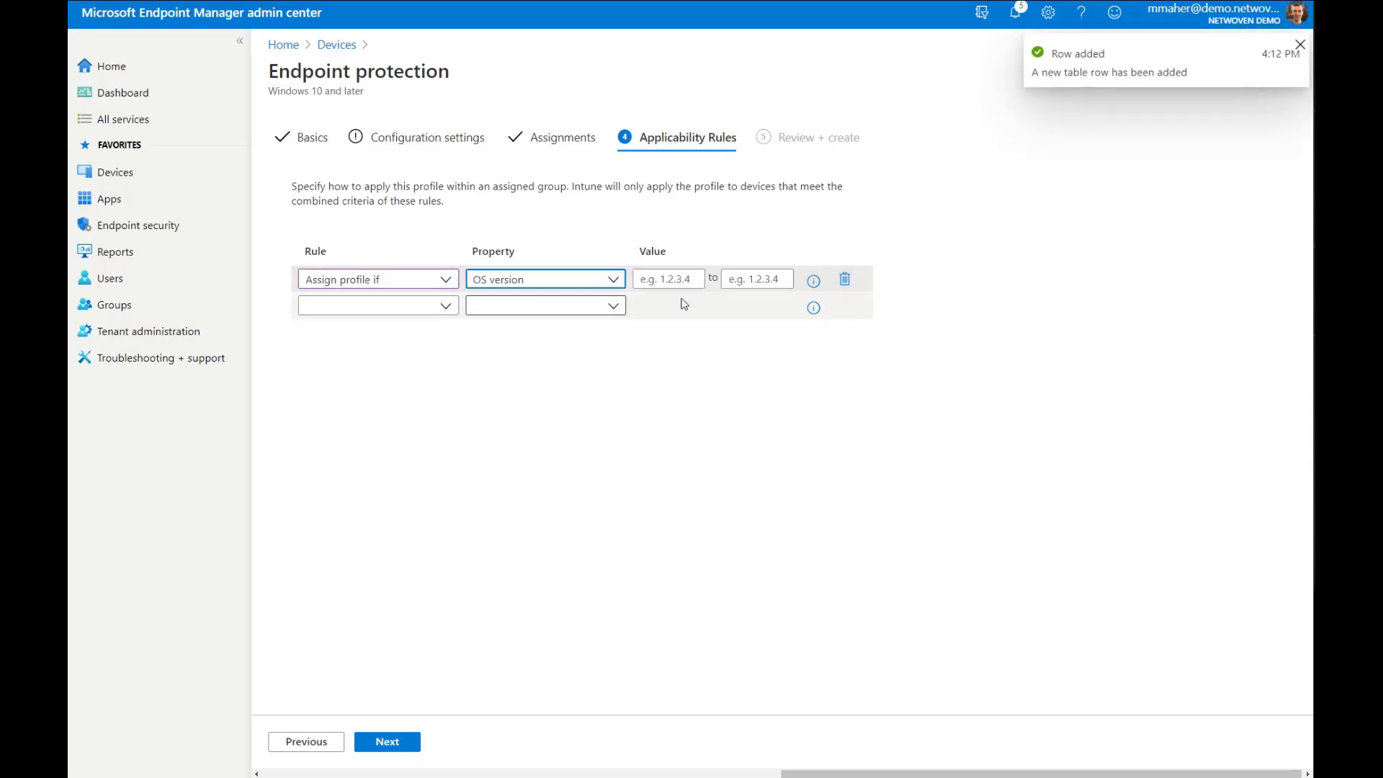
left_click(554, 286)
left_click(554, 304)
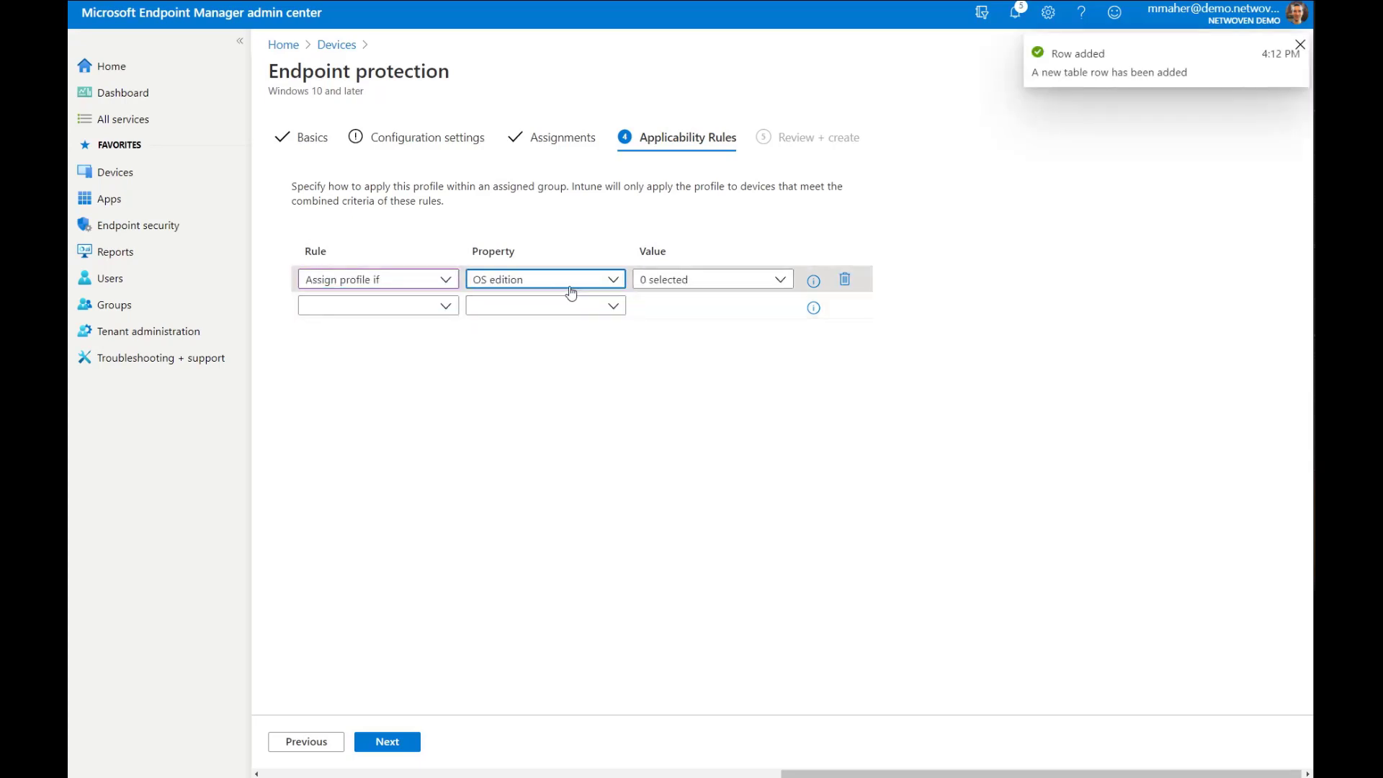
Clear the Windows 10 Professional editions, delete the rule, and continue to Review + create.
left_click(680, 282)
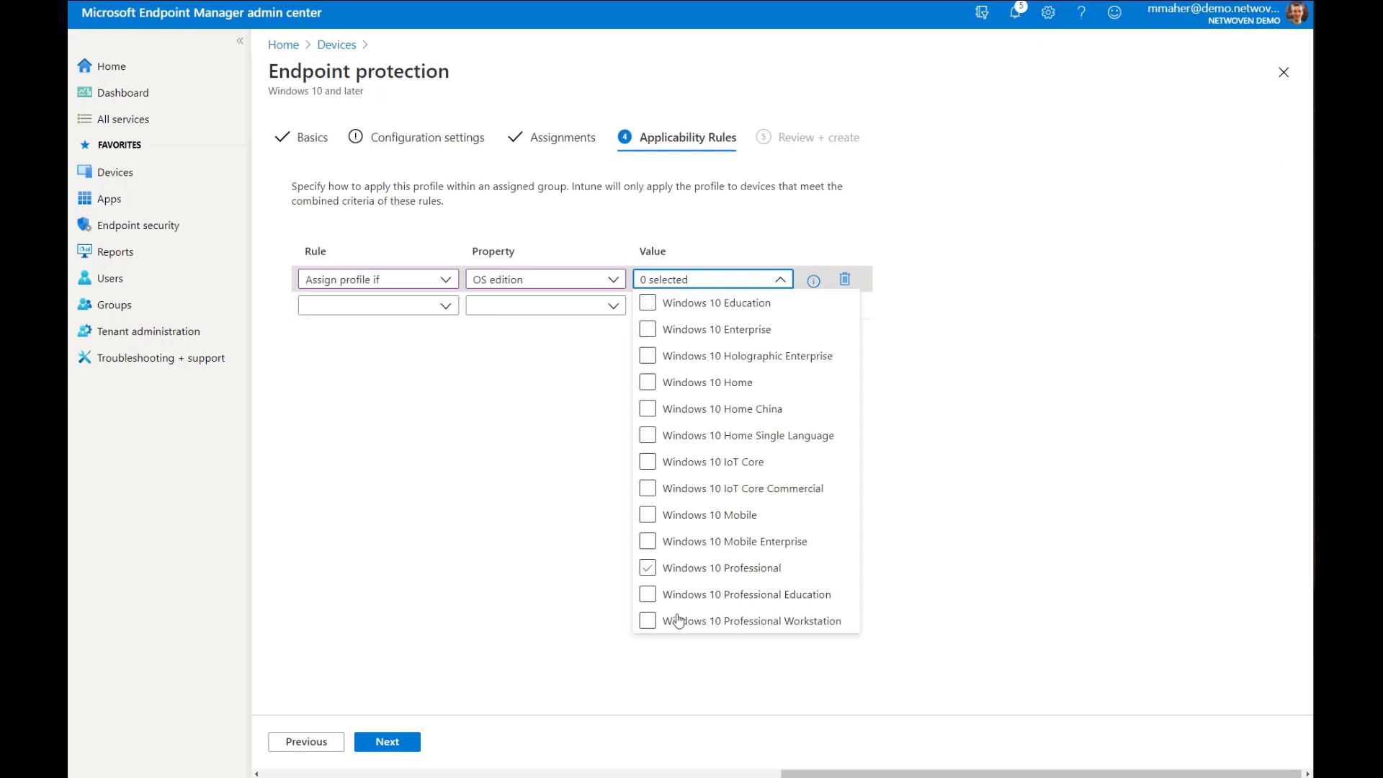
left_click(649, 569)
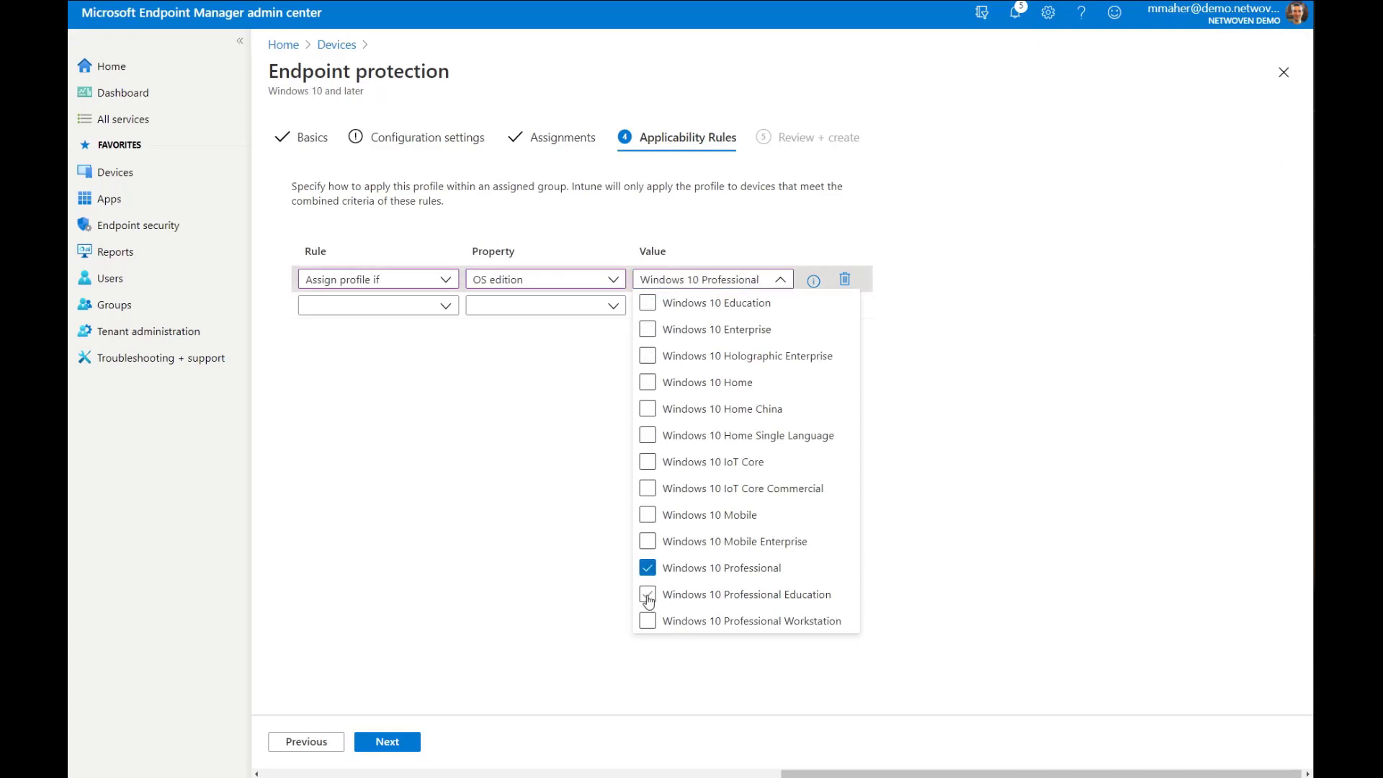
left_click(648, 596)
left_click(648, 569)
left_click(648, 596)
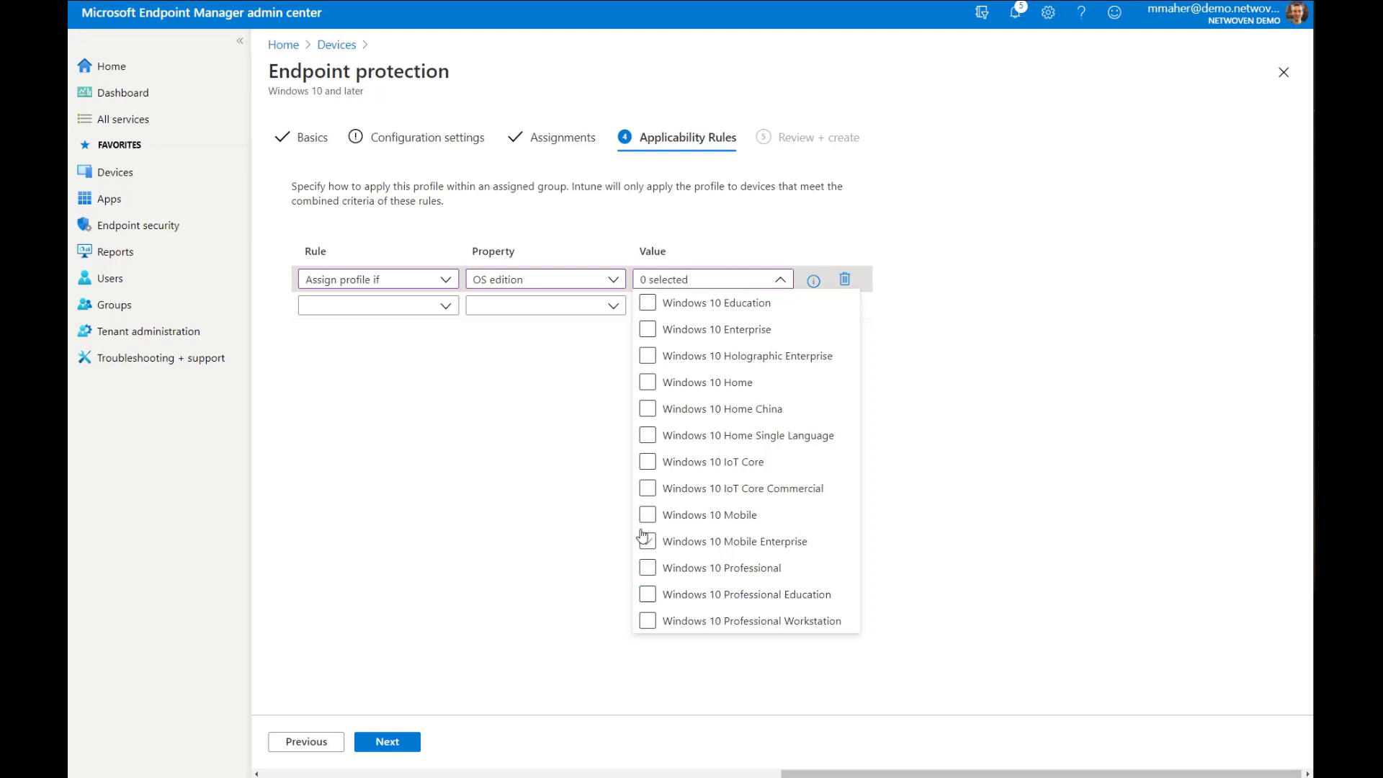
left_click(845, 280)
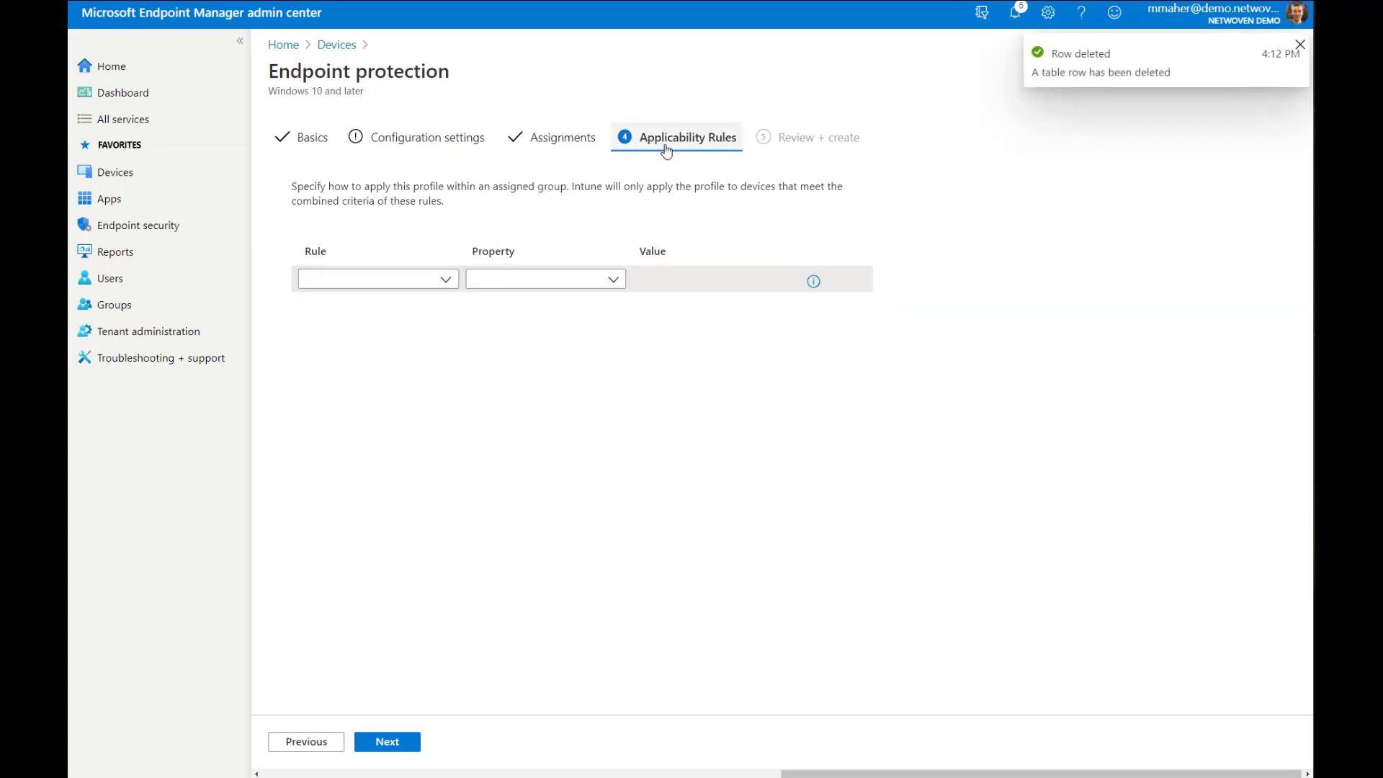
left_click(407, 740)
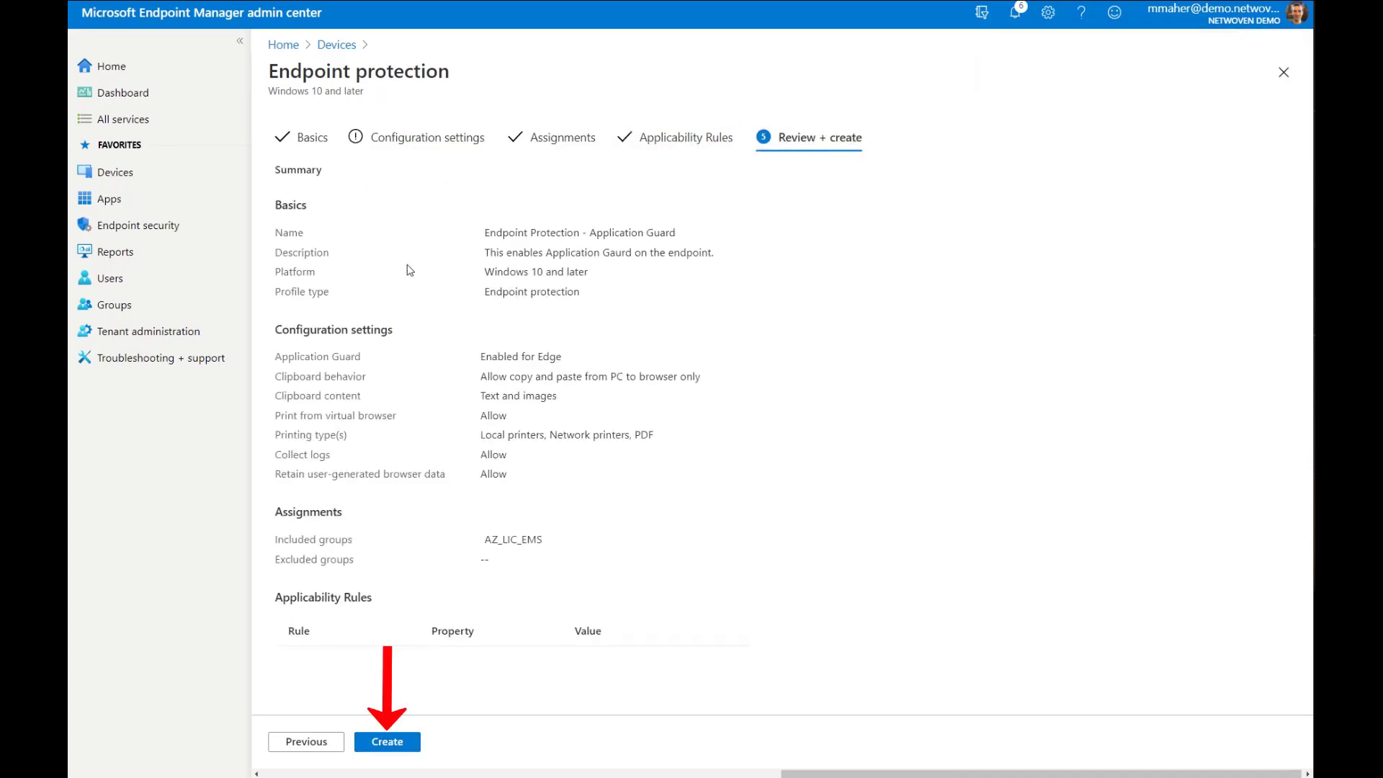
Create the 'Endpoint Protection - Application Guard' profile from the Review + create summary.
left_click(395, 736)
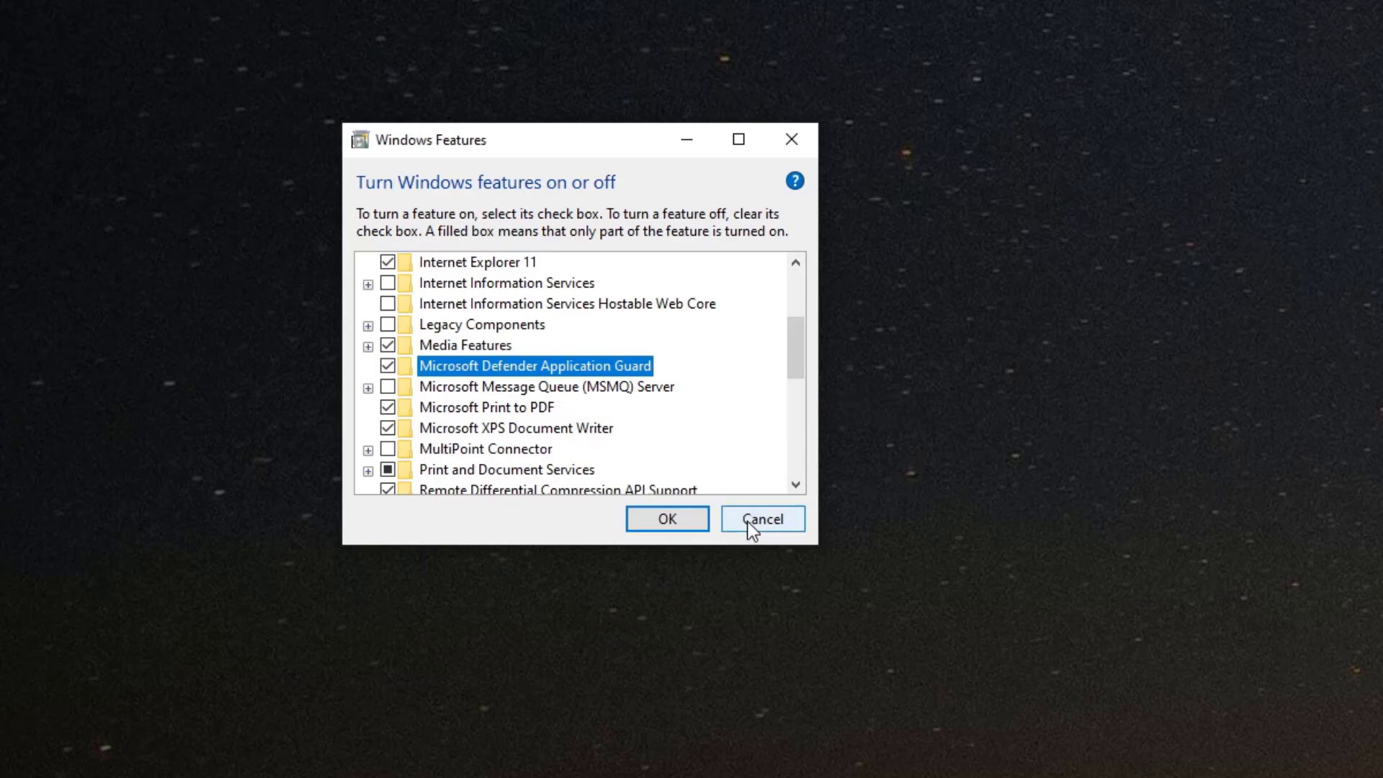
Move the Windows Features window right to check that Microsoft Defender Application Guard is ticked.
left_click_drag(533, 144, 819, 192)
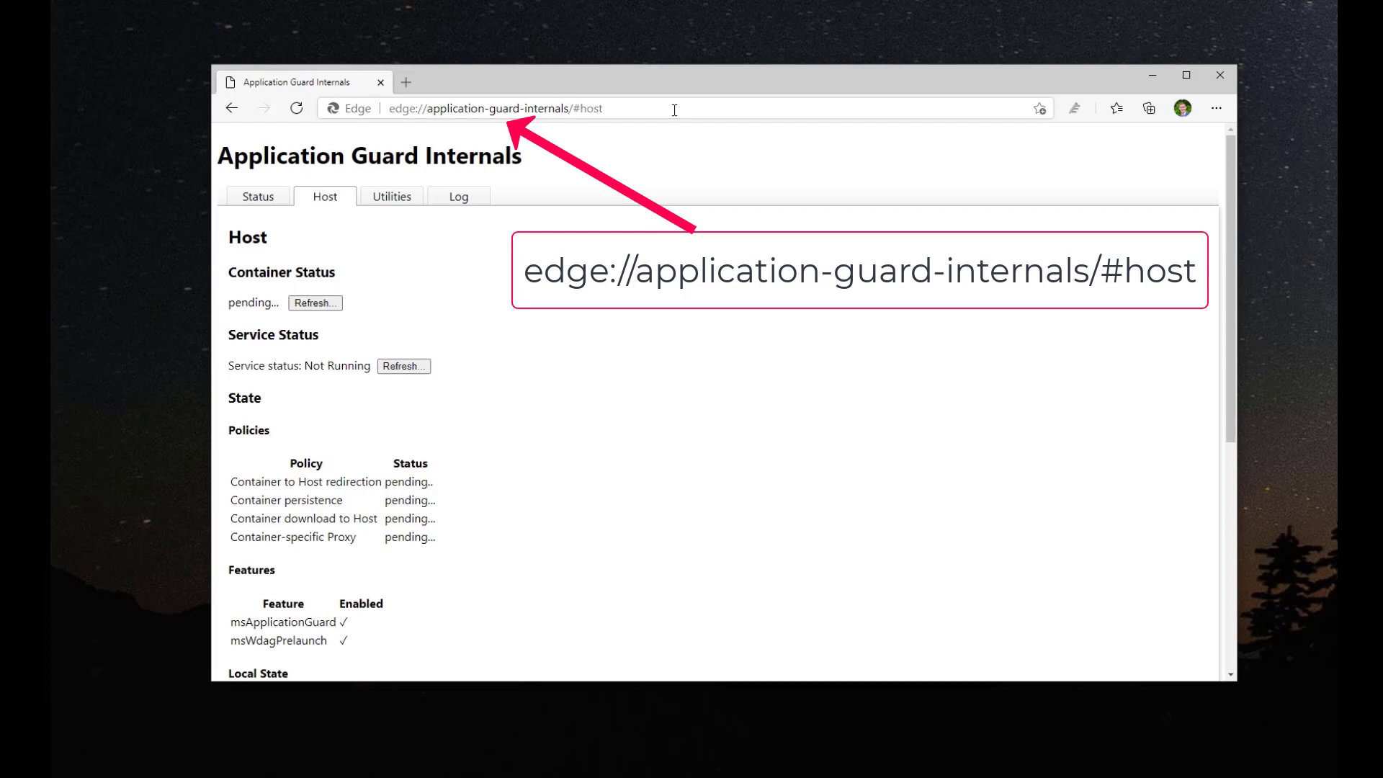
left_click(263, 200)
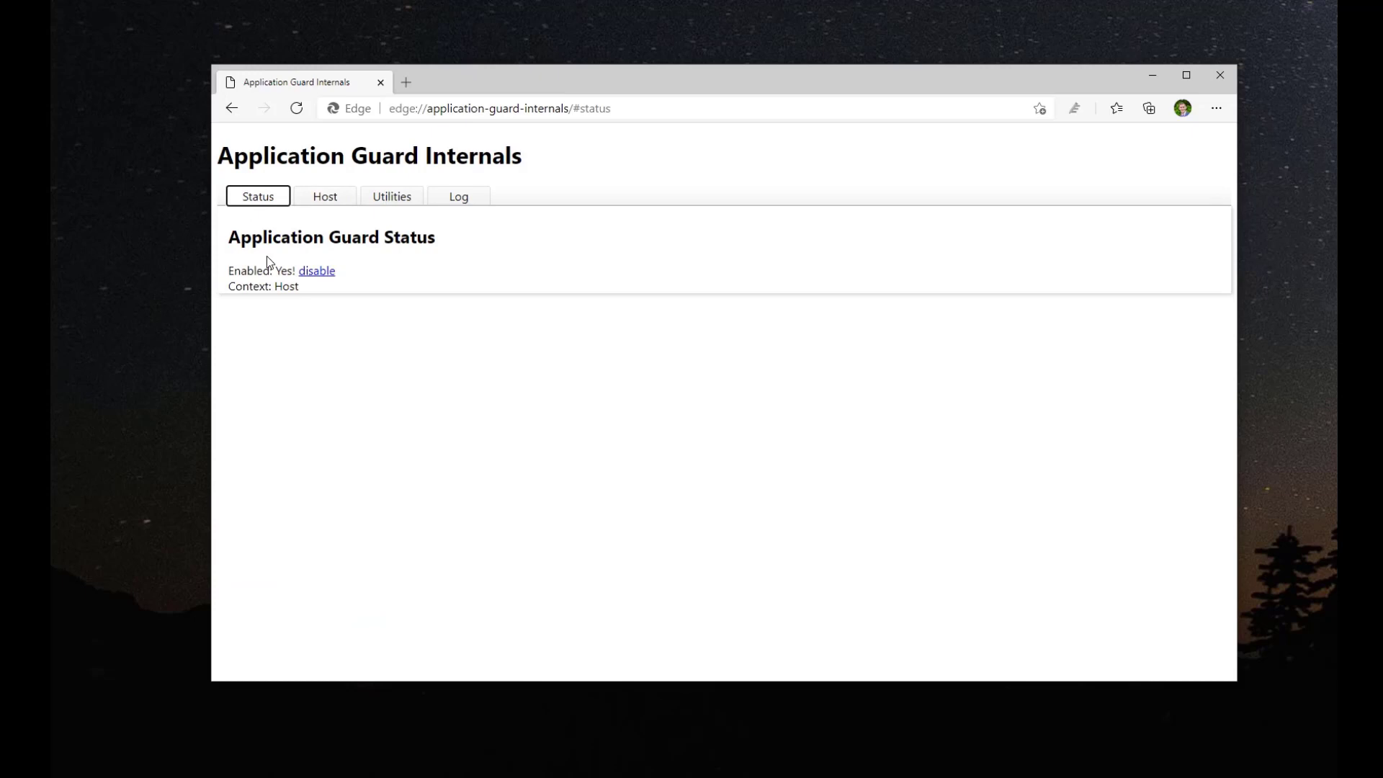
left_click(328, 197)
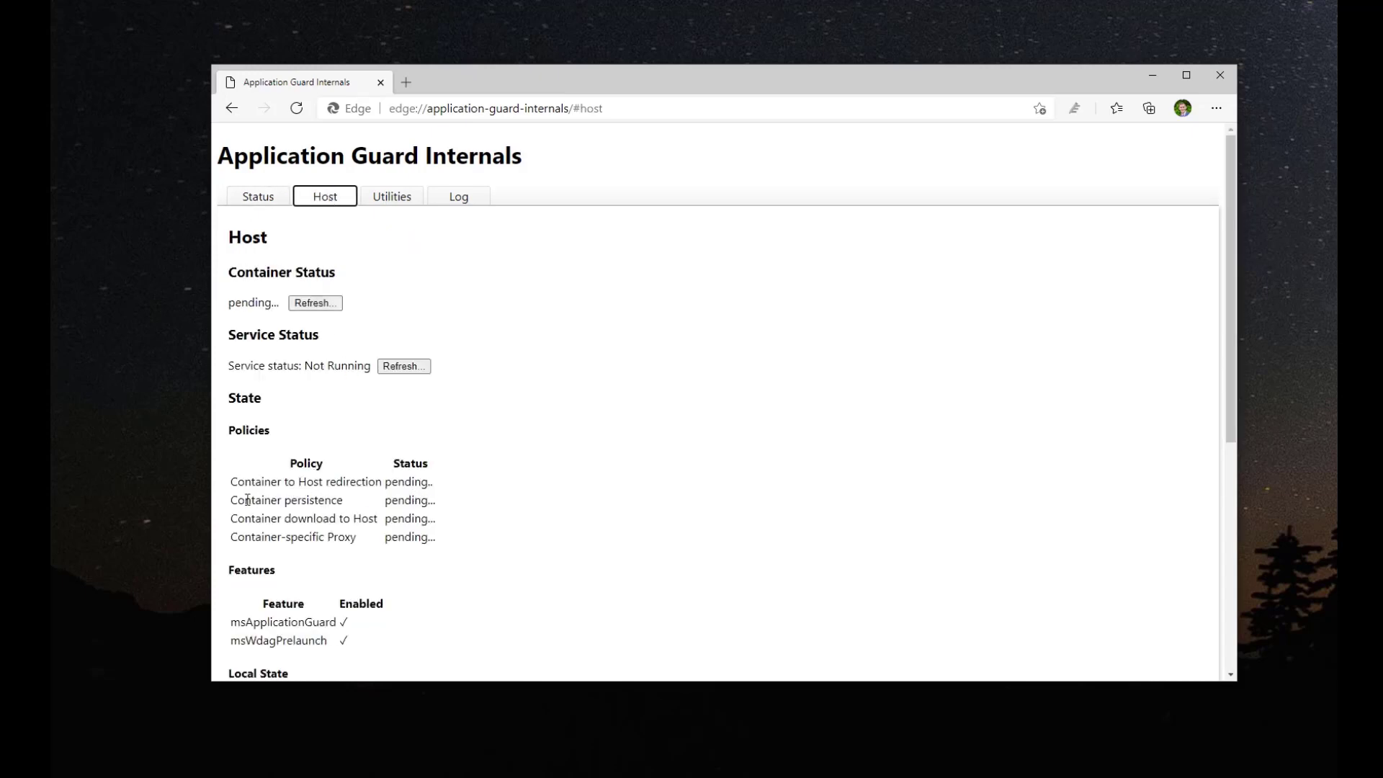
left_click_drag(245, 500, 344, 501)
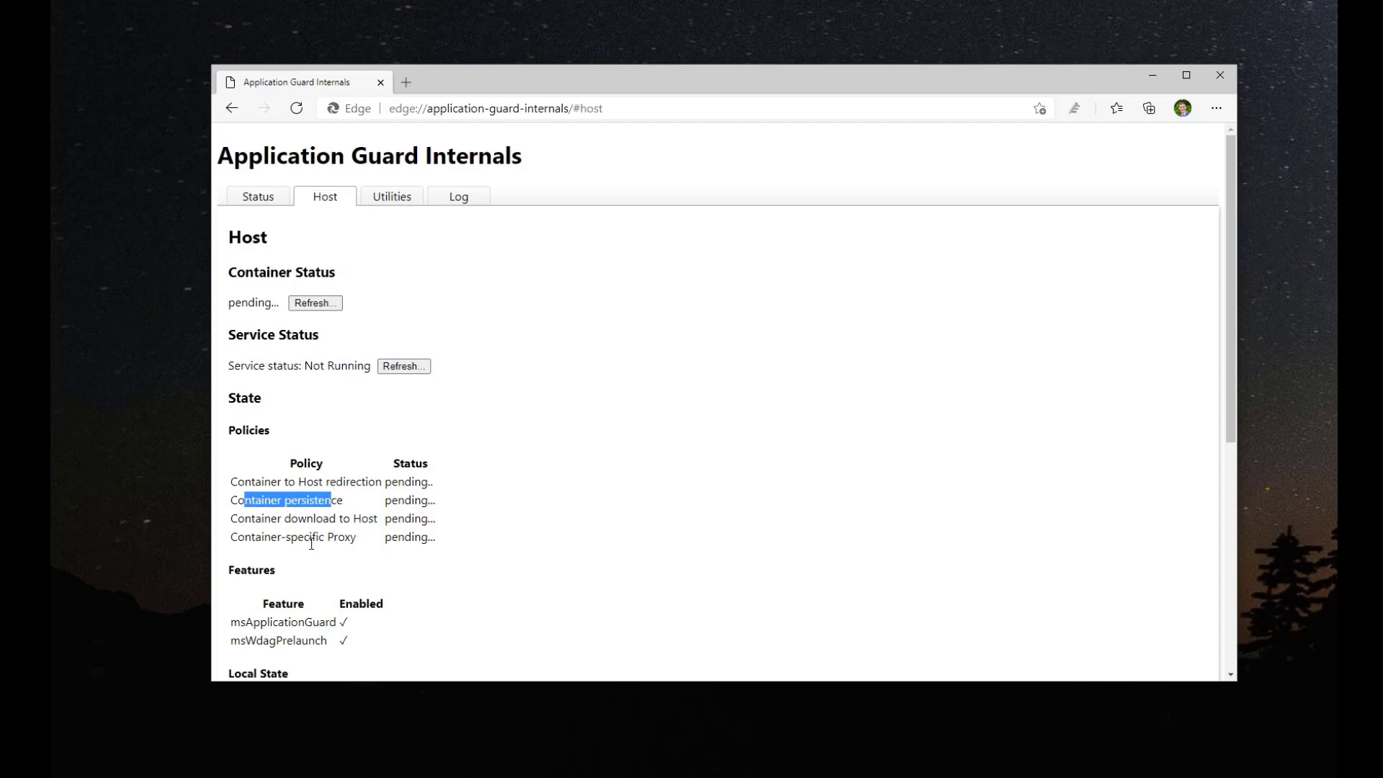
scroll(335, 536, "down", 2)
scroll(348, 550, "down", 3)
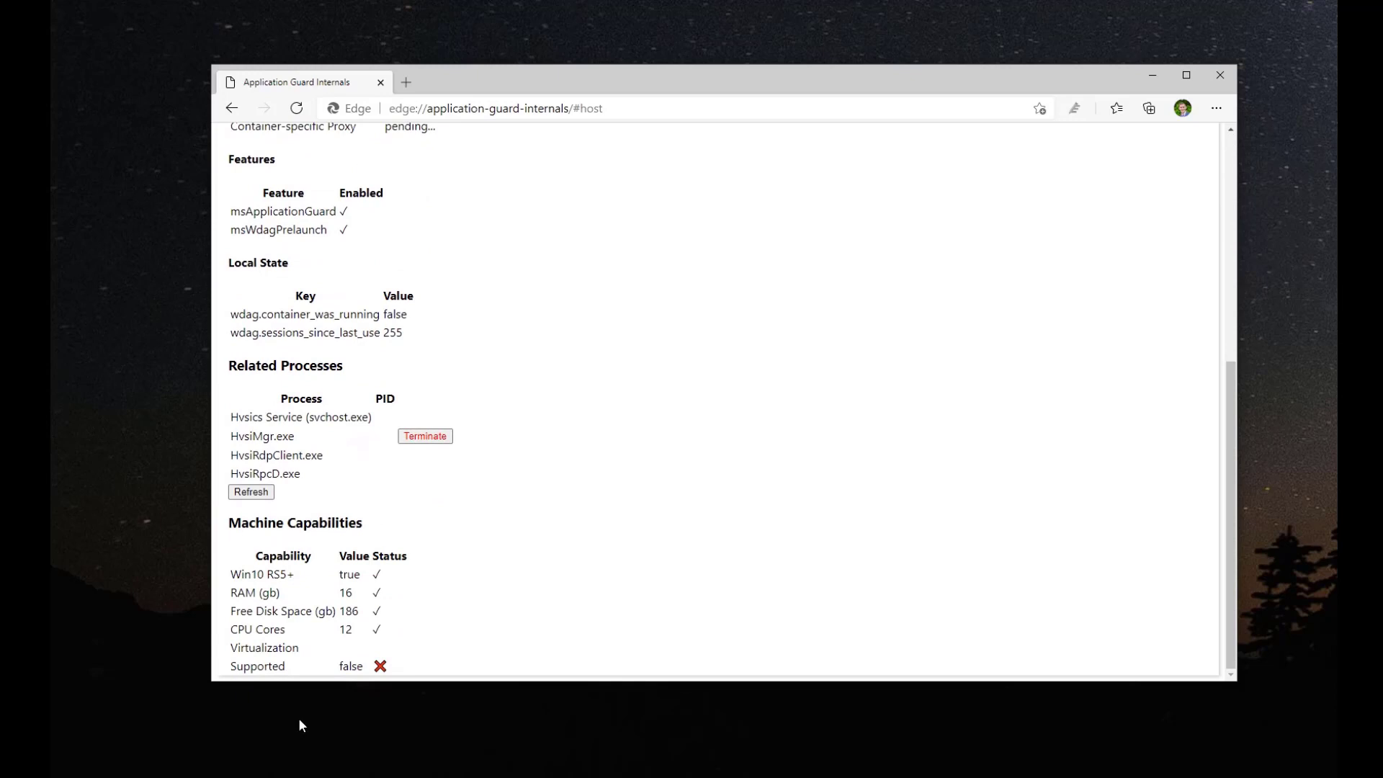
left_click_drag(379, 669, 230, 641)
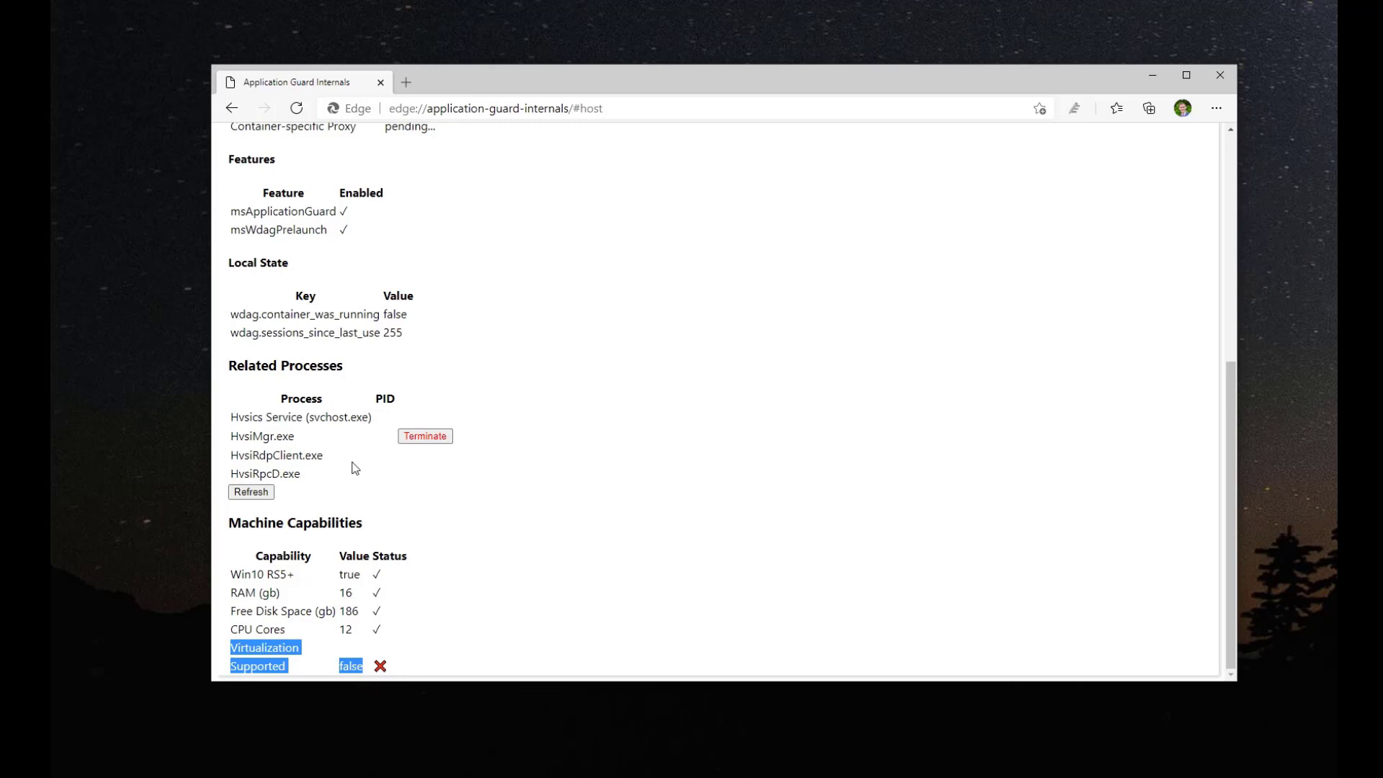
scroll(376, 548, "up", 6)
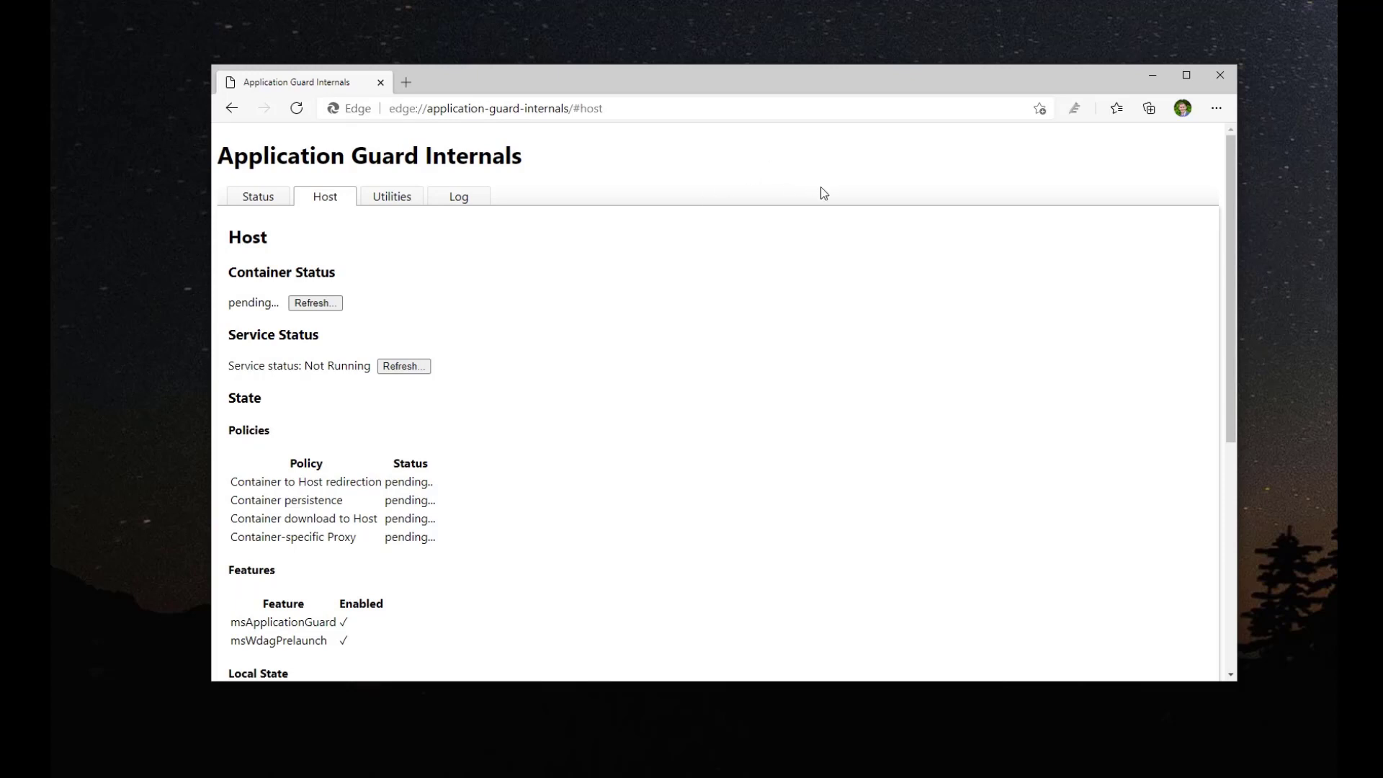
Look over the Application Guard Internals page, then open Edge's '... Settings and more' menu.
left_click(554, 108)
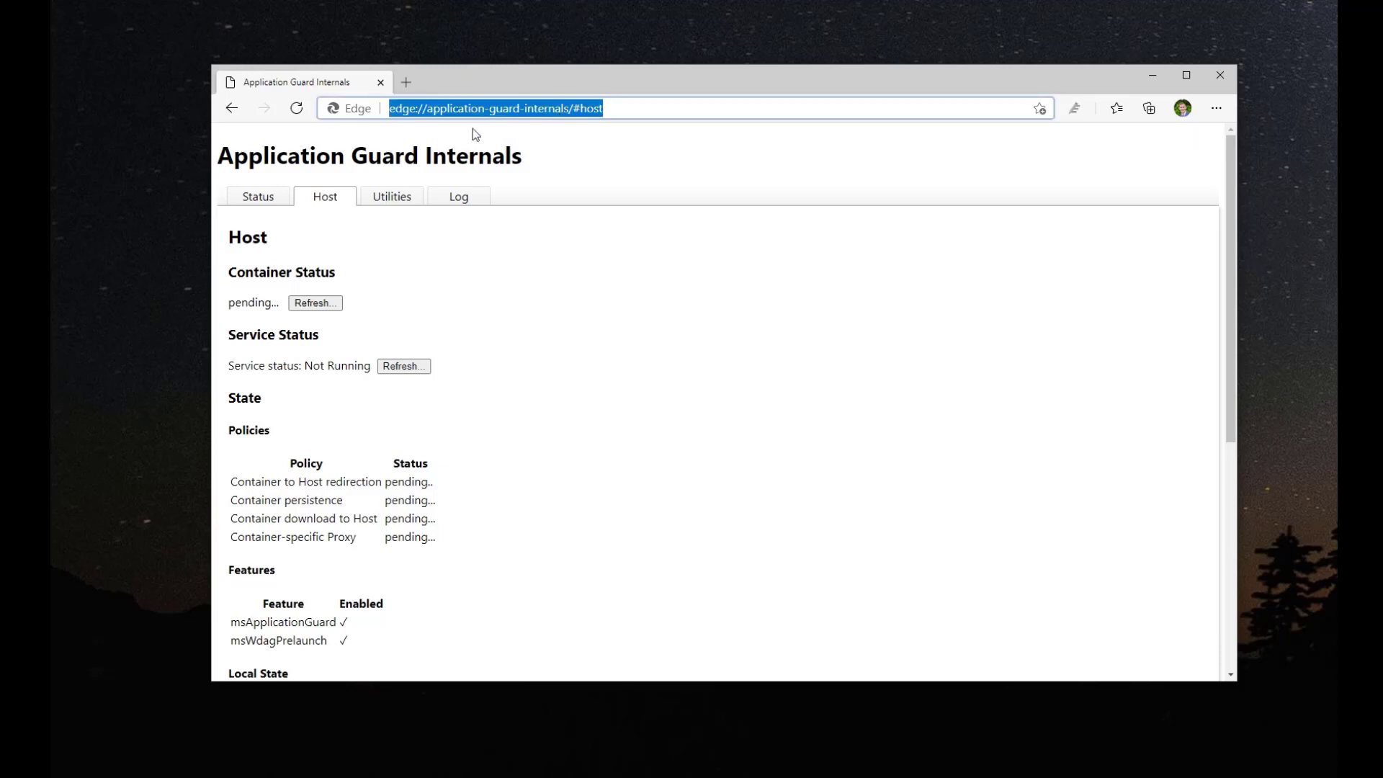
left_click(641, 294)
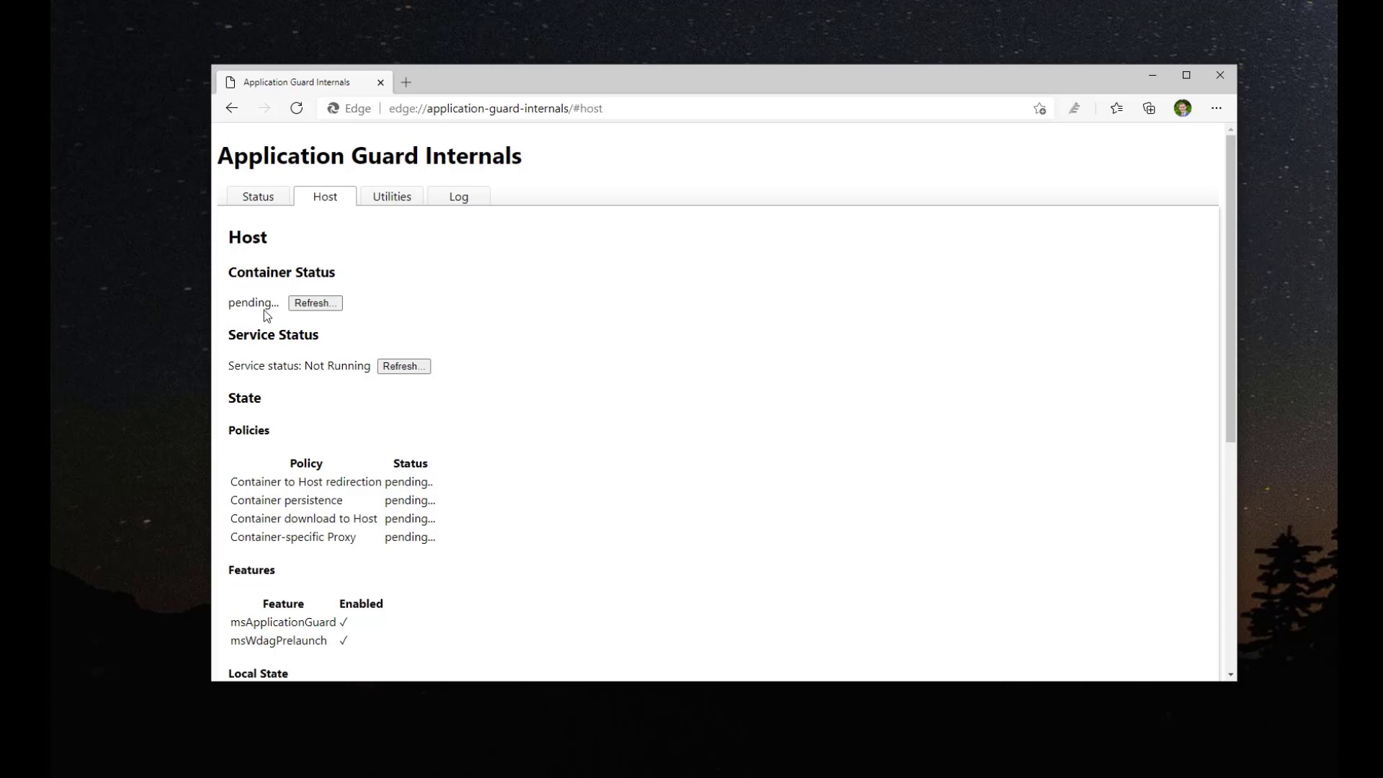
scroll(278, 478, "down", 5)
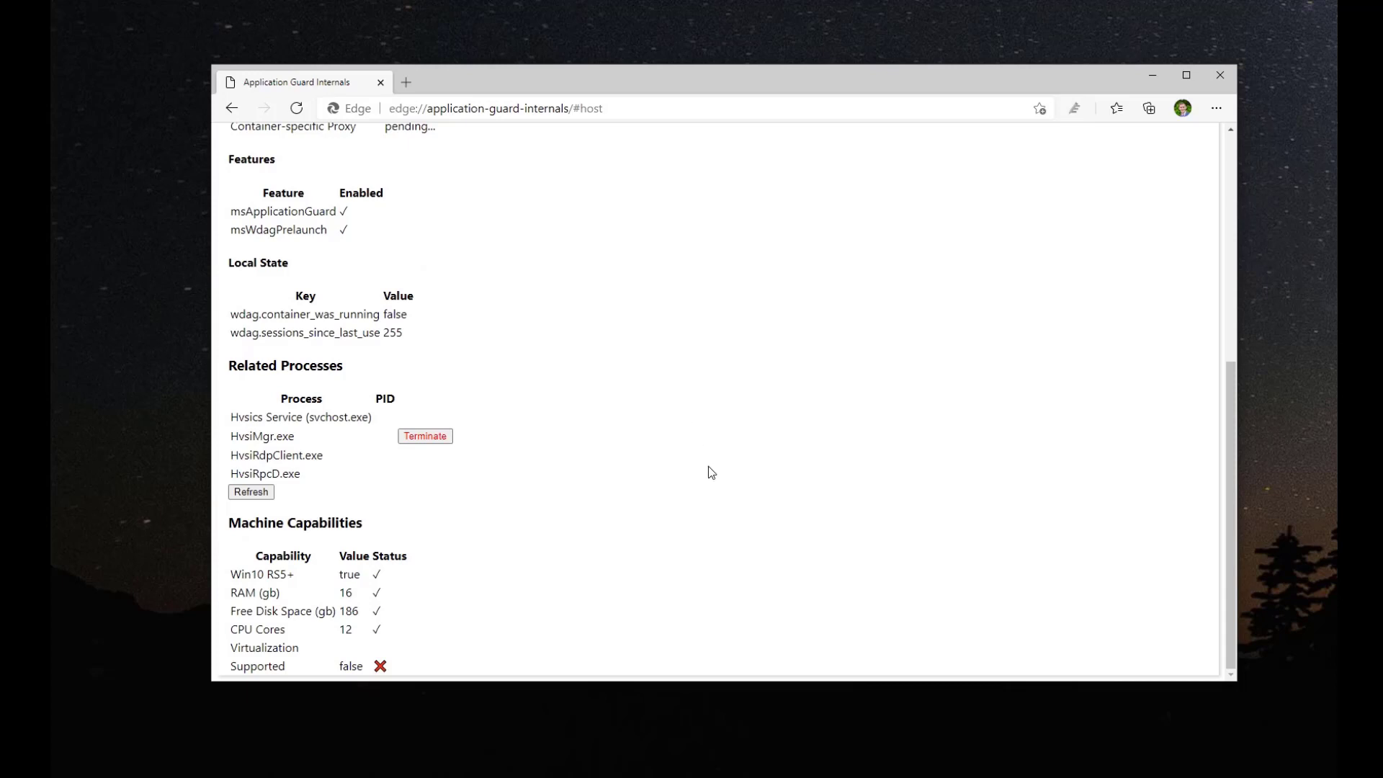
scroll(713, 464, "up", 5)
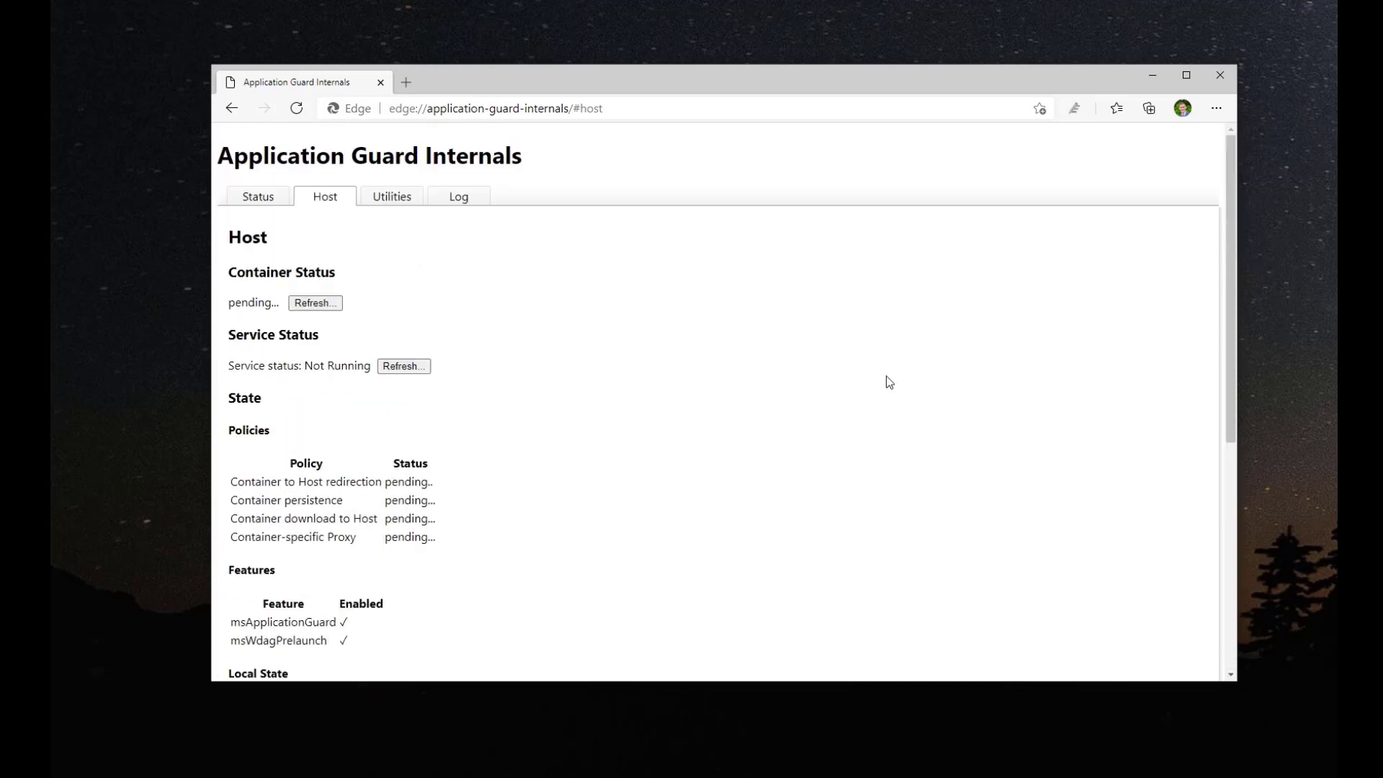
left_click(1214, 109)
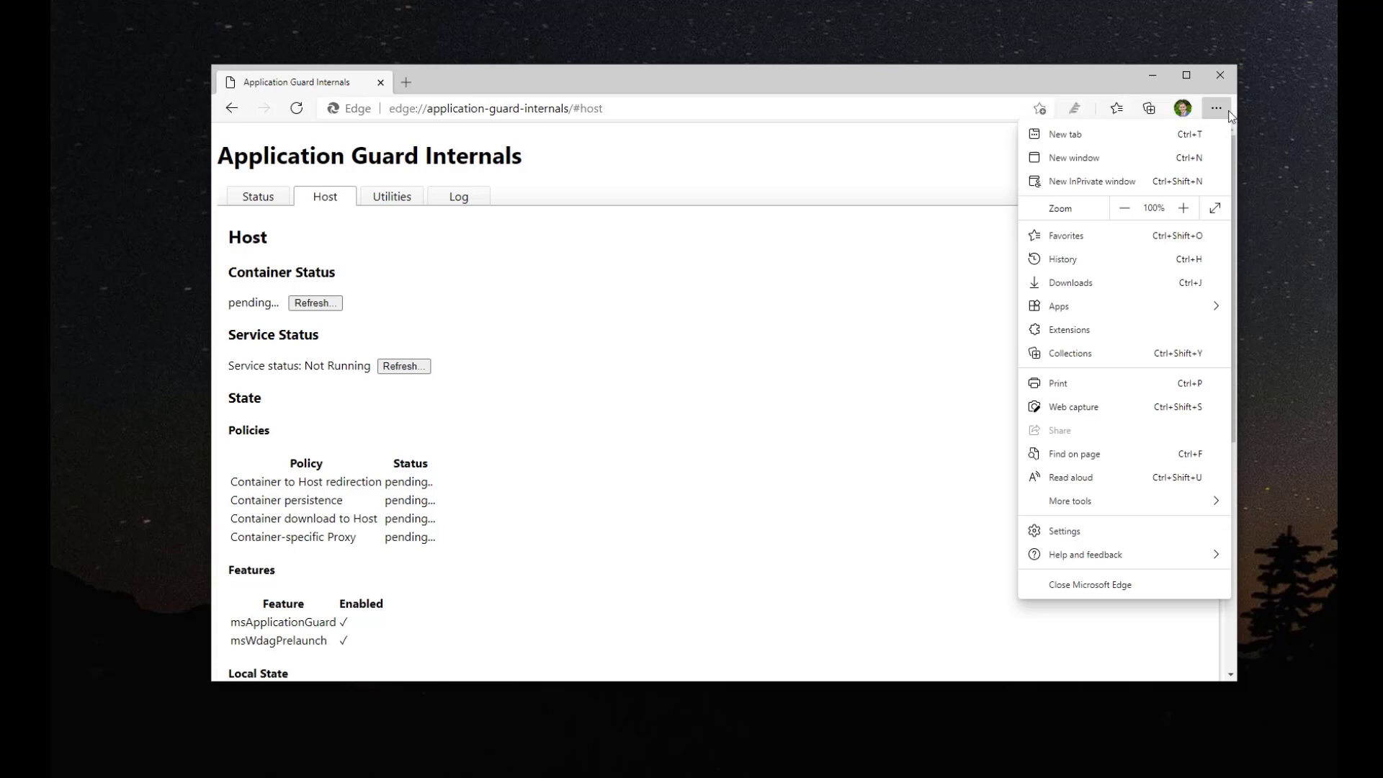
left_click(1218, 108)
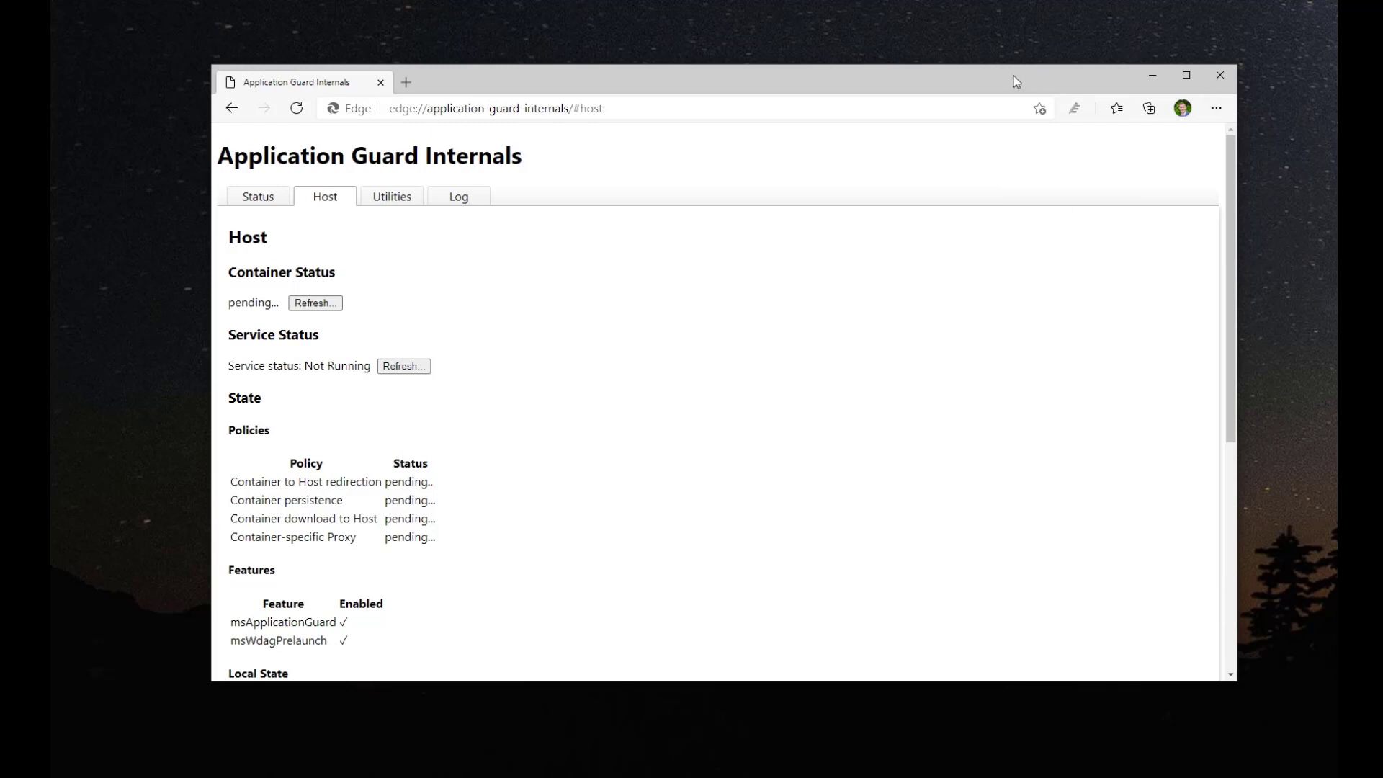
left_click(1217, 109)
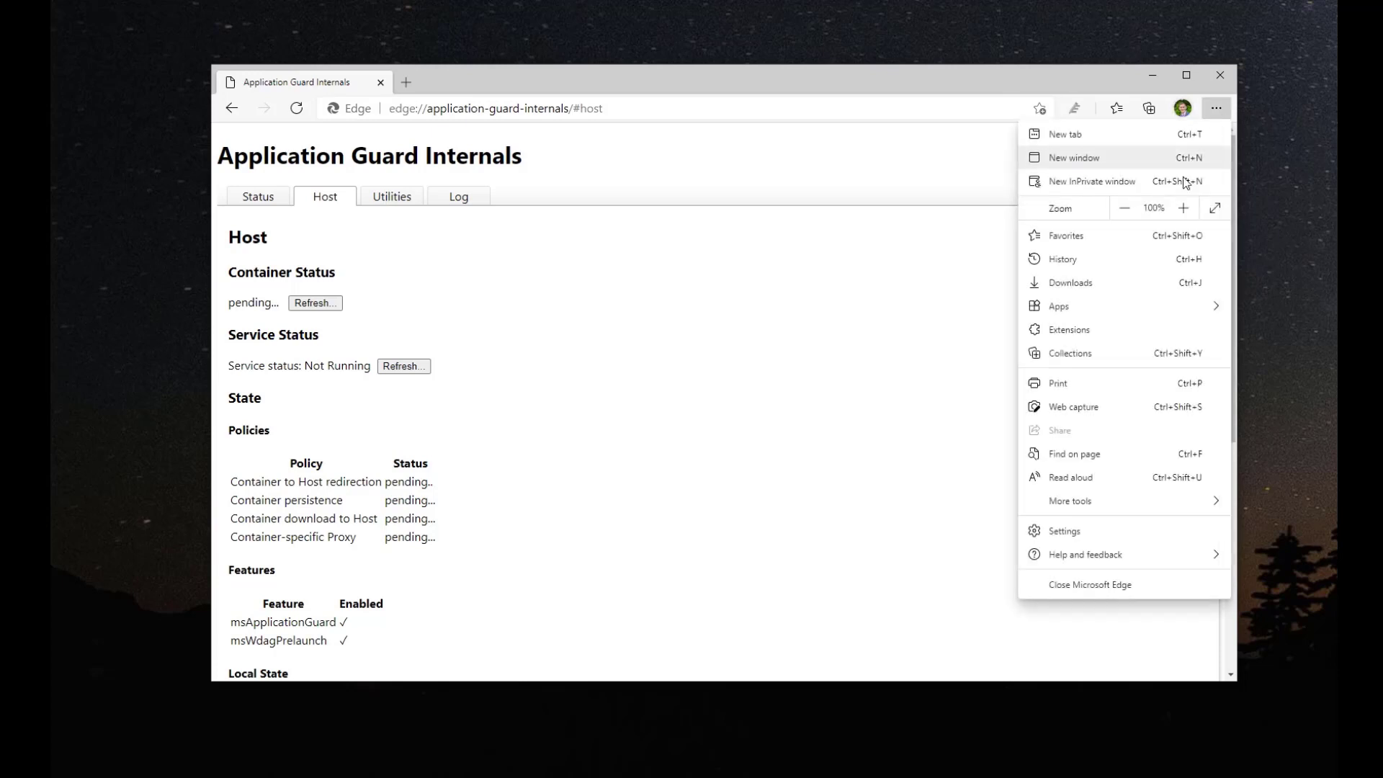
left_click(1077, 184)
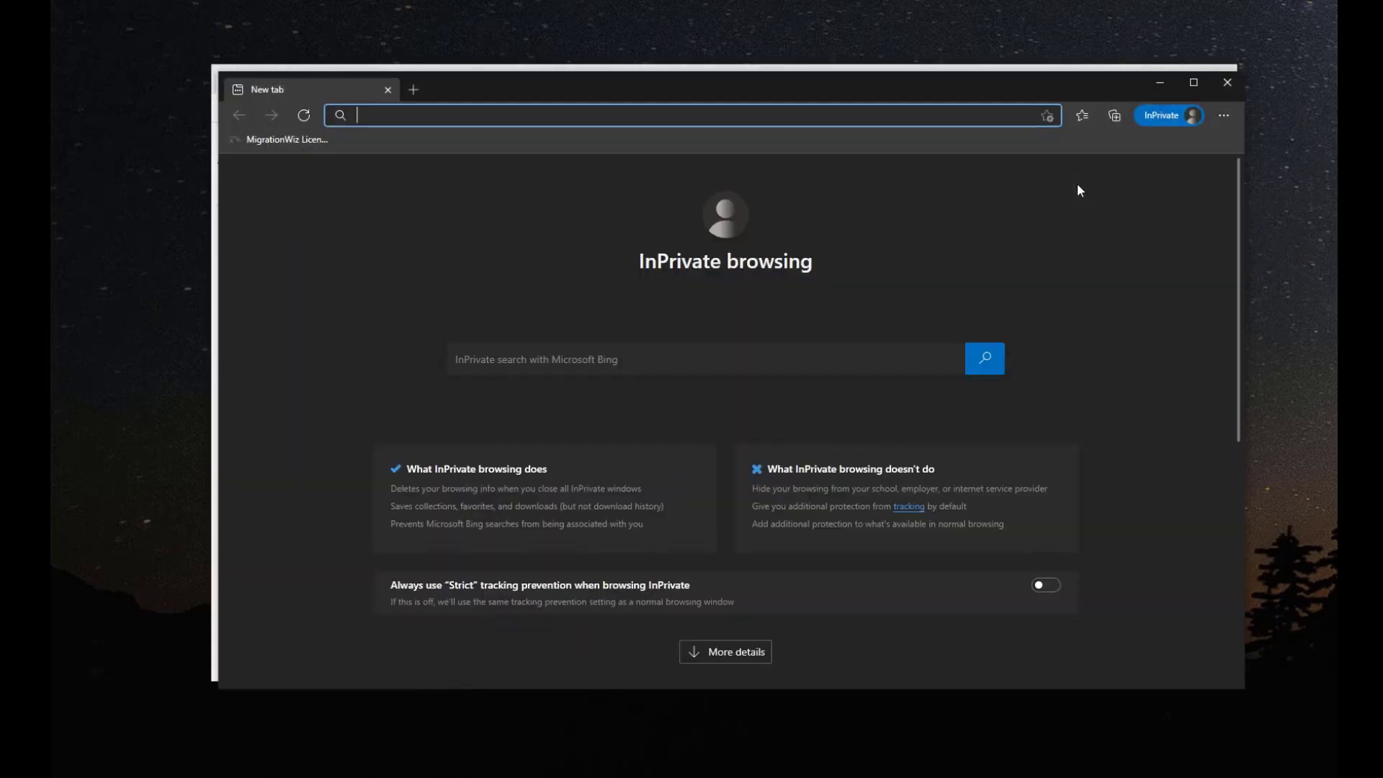
left_click_drag(875, 90, 657, 22)
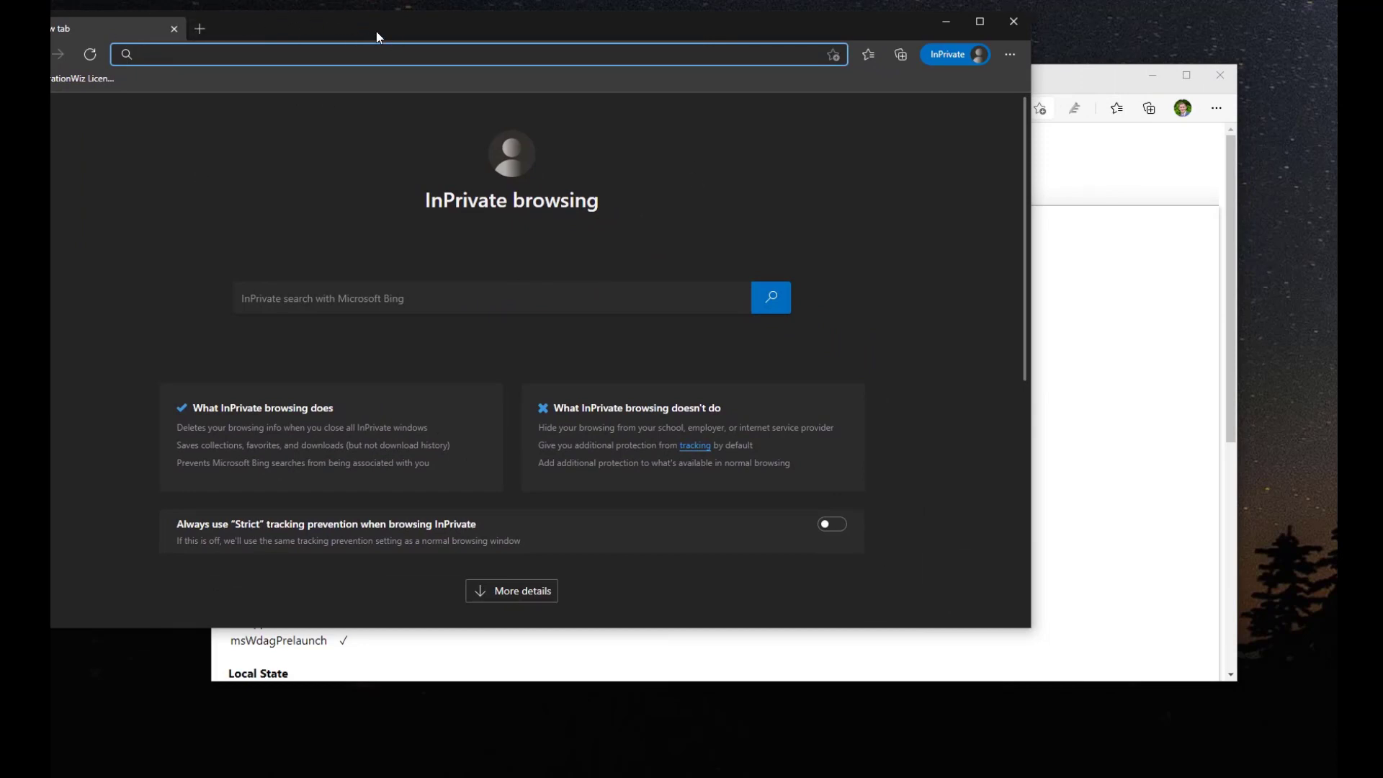
left_click(1023, 22)
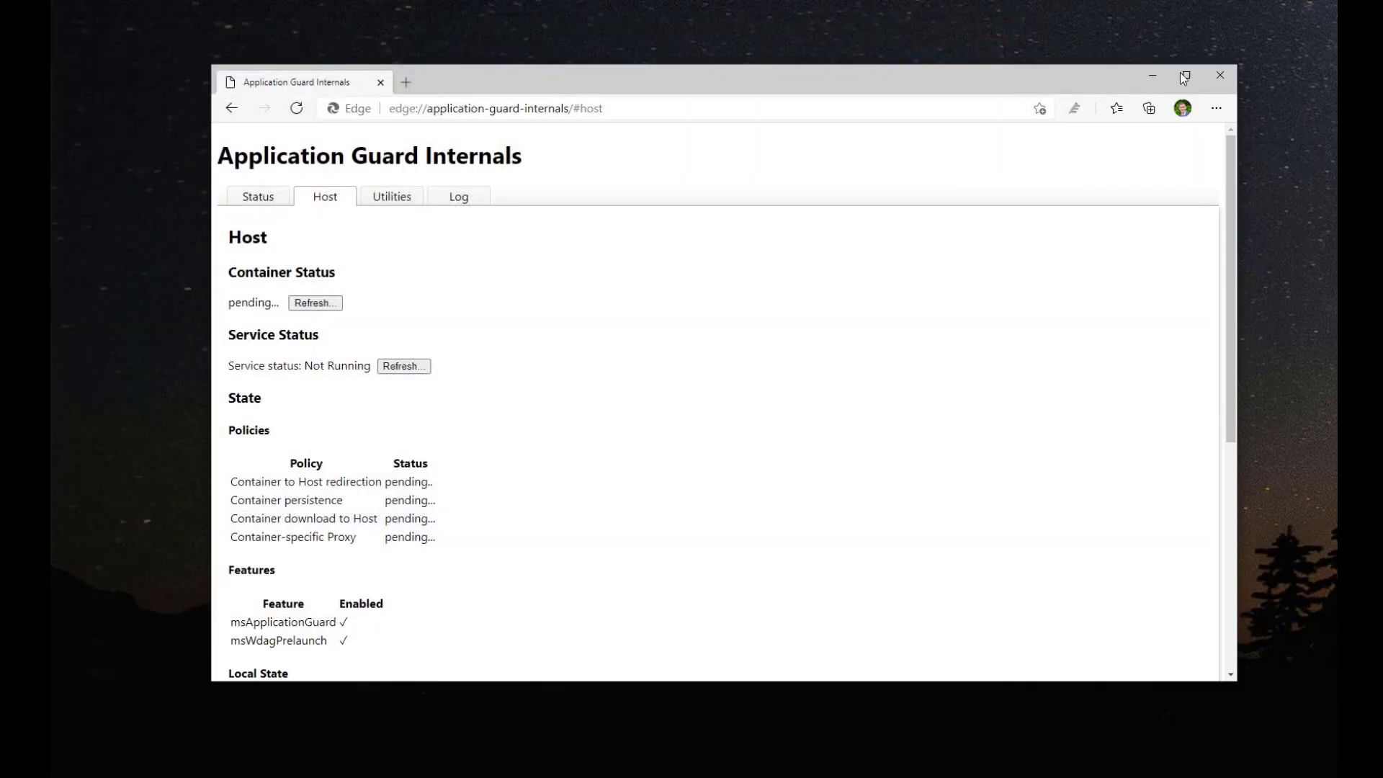